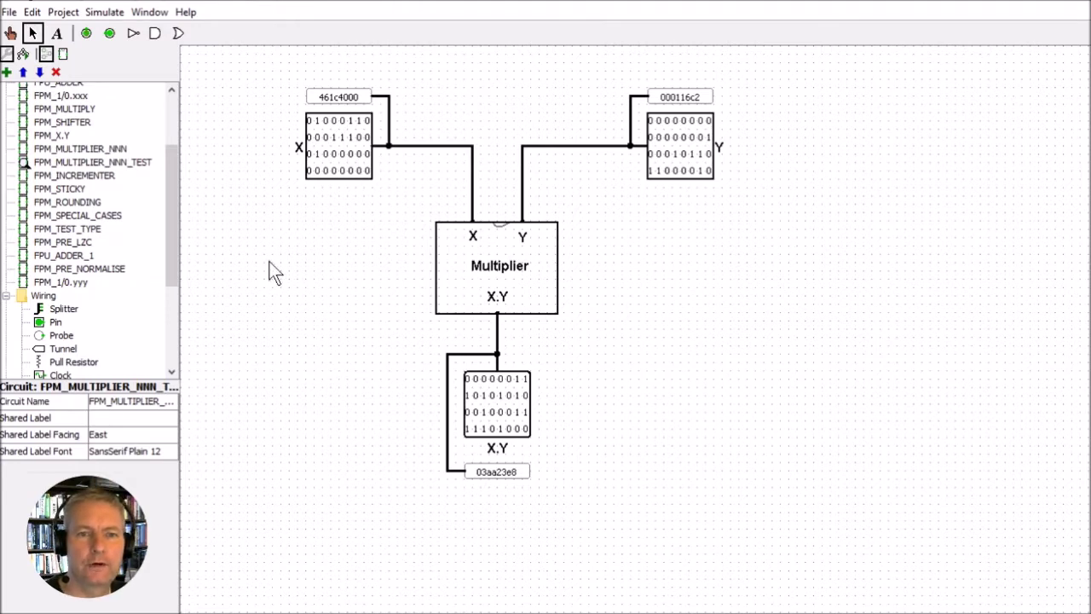
Select the FPM_MULTIPLIER_NNN_TEST circuit in the explorer and bring up the Multiplier block's context menu.
{"action": "left_click_drag", "start_coordinate": [174, 252], "coordinate": [172, 145]}
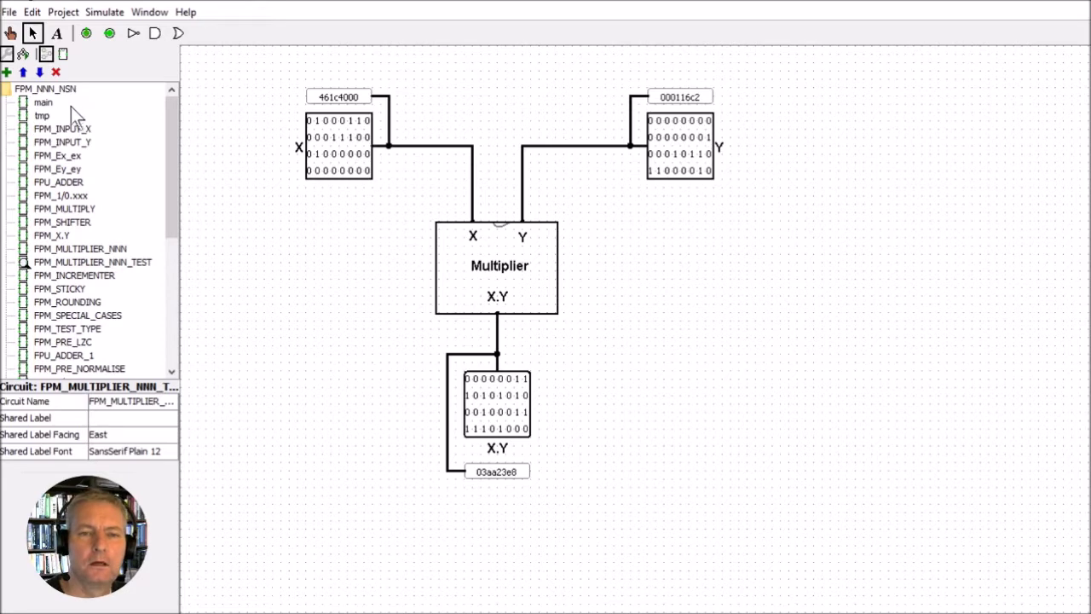
{"action": "left_click_drag", "start_coordinate": [171, 147], "coordinate": [171, 219]}
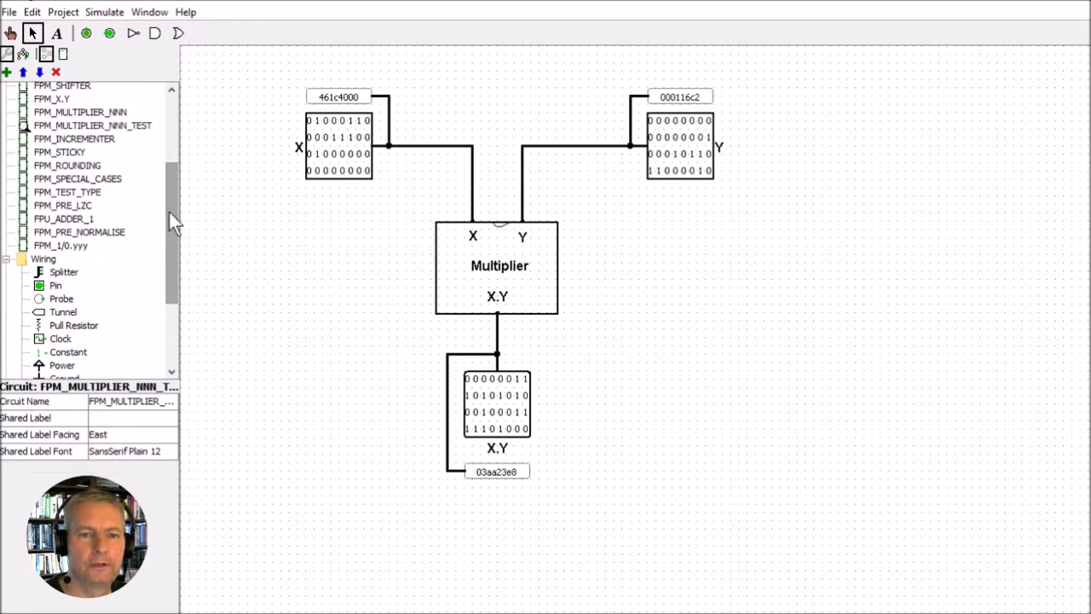
{"action": "left_click", "coordinate": [125, 130]}
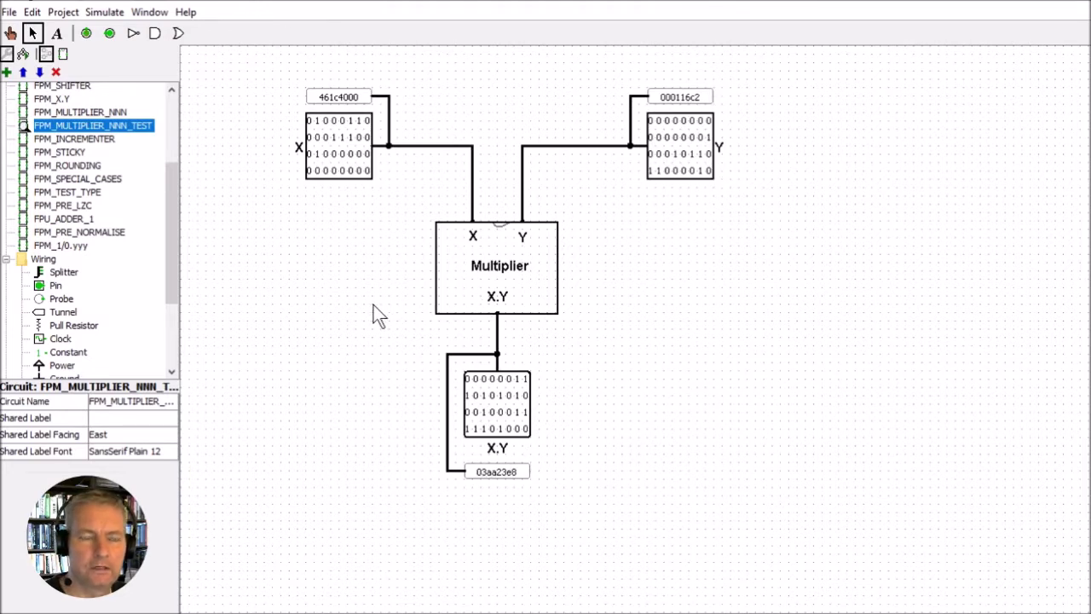
{"action": "right_click", "coordinate": [495, 265]}
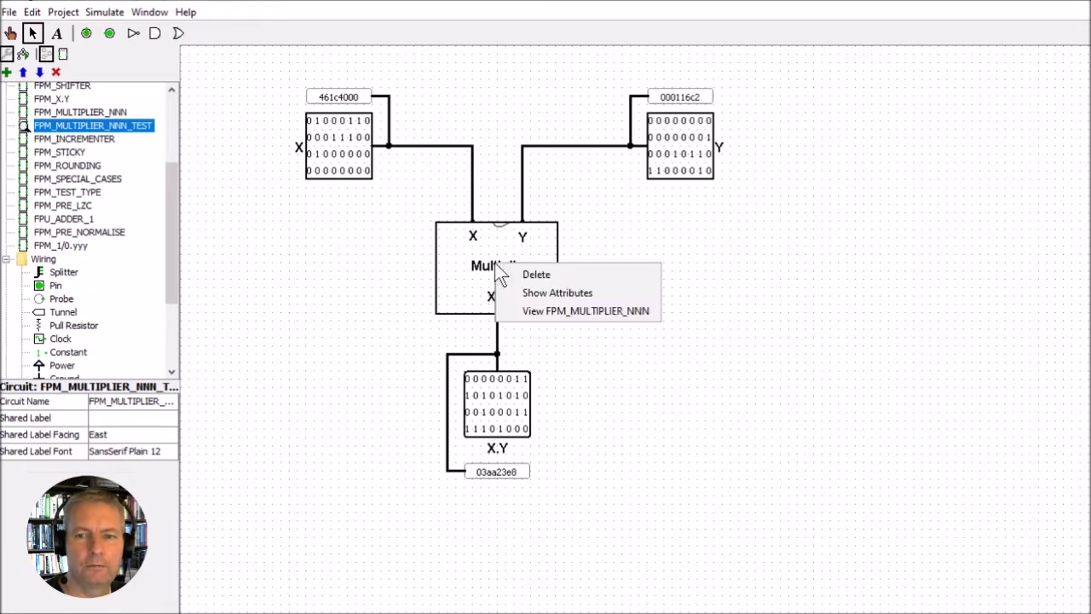
View FPM_MULTIPLIER_NNN from the Multiplier's menu, then bring up the type block's context menu.
{"action": "left_click", "coordinate": [528, 312]}
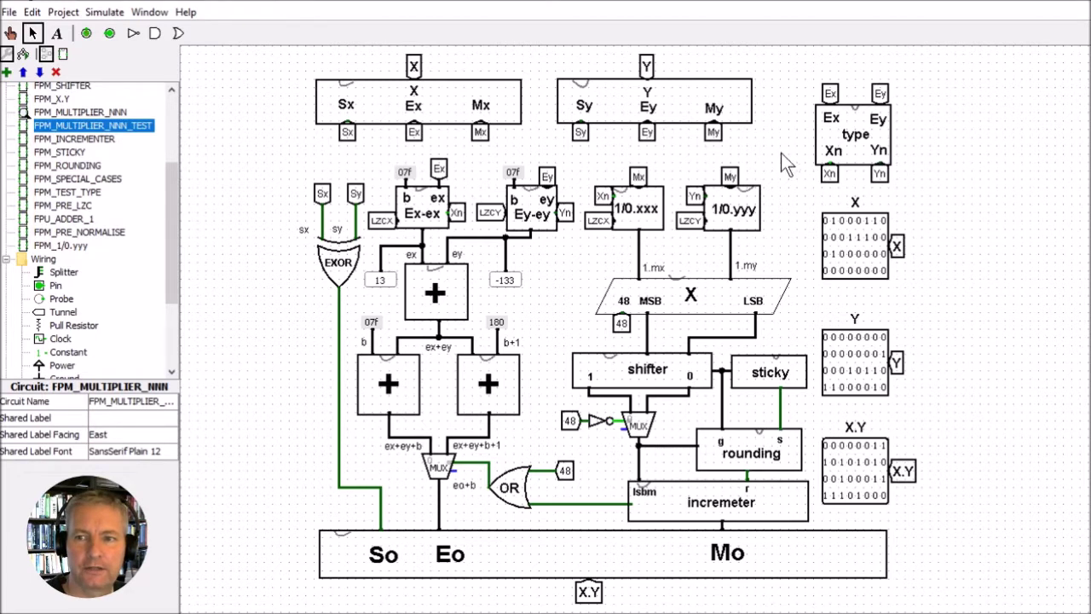
{"action": "right_click", "coordinate": [851, 132]}
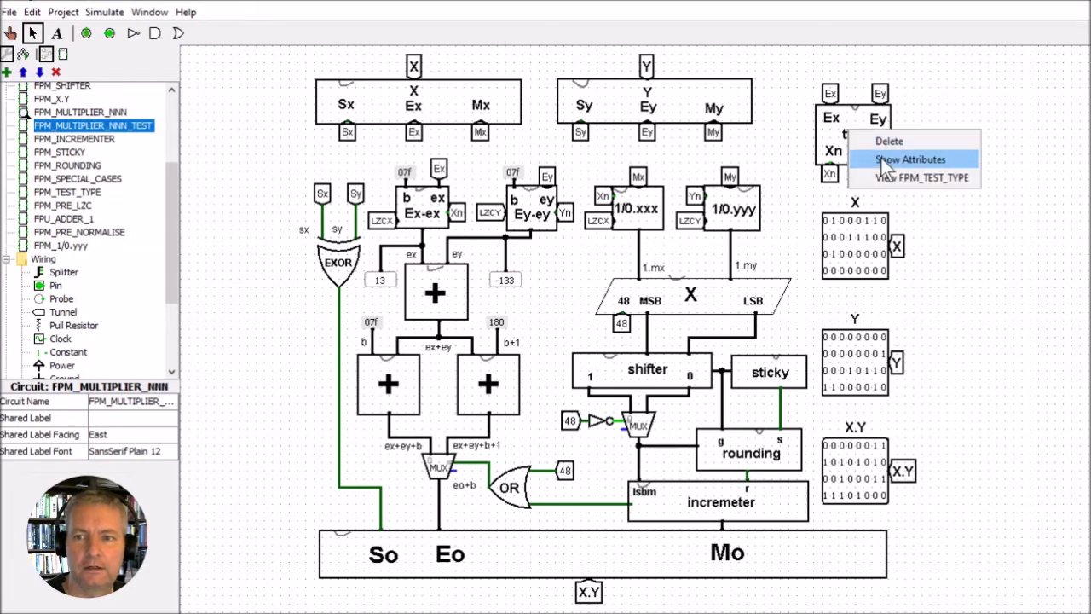
{"action": "left_click", "coordinate": [897, 179]}
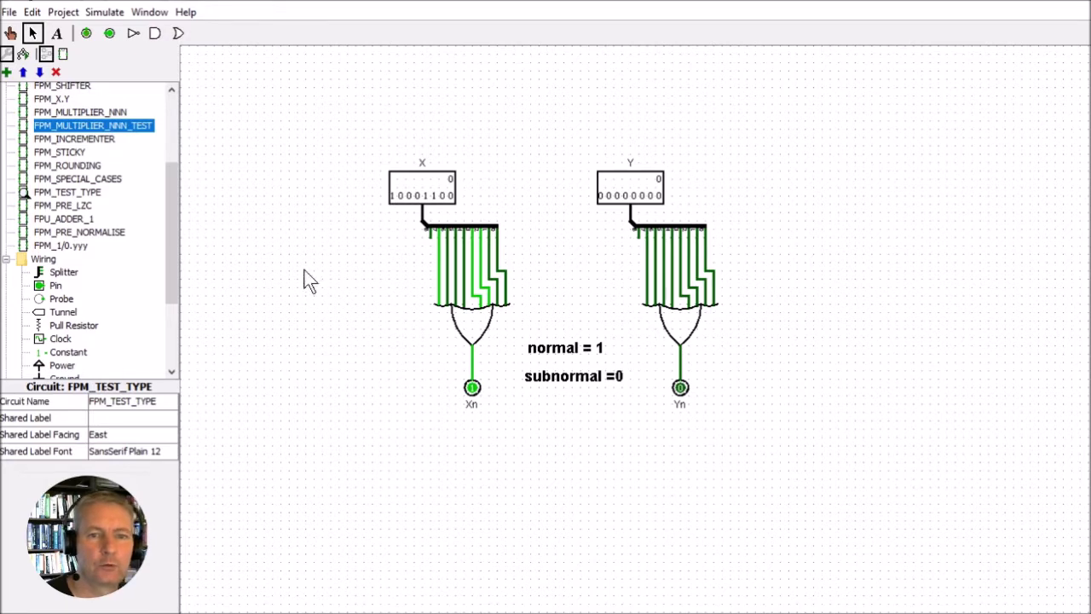
{"action": "double_click", "coordinate": [85, 112]}
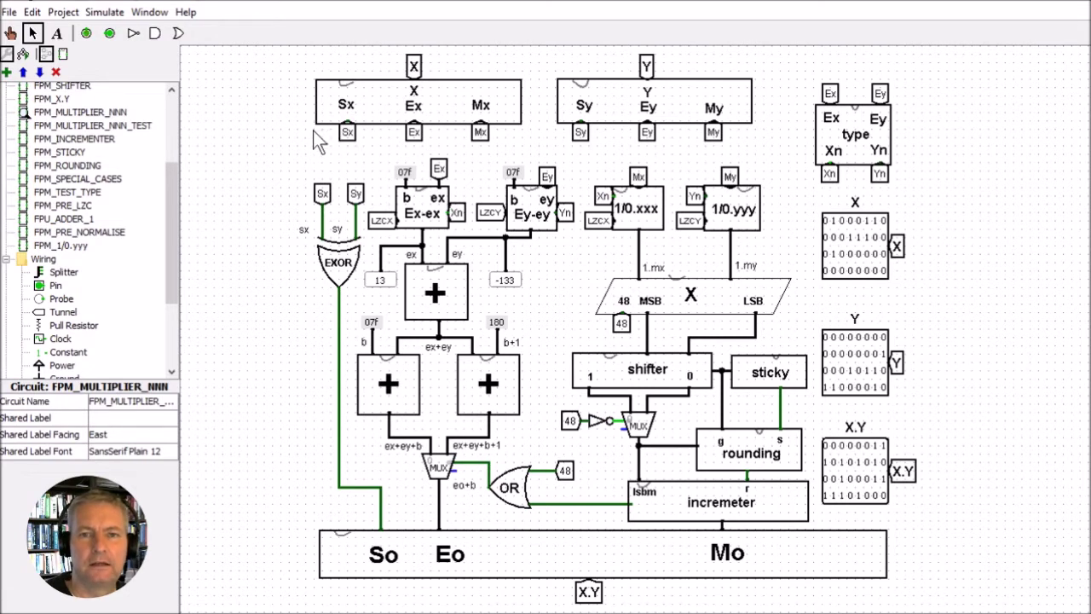
{"action": "left_click", "coordinate": [433, 100]}
{"action": "right_click", "coordinate": [435, 102]}
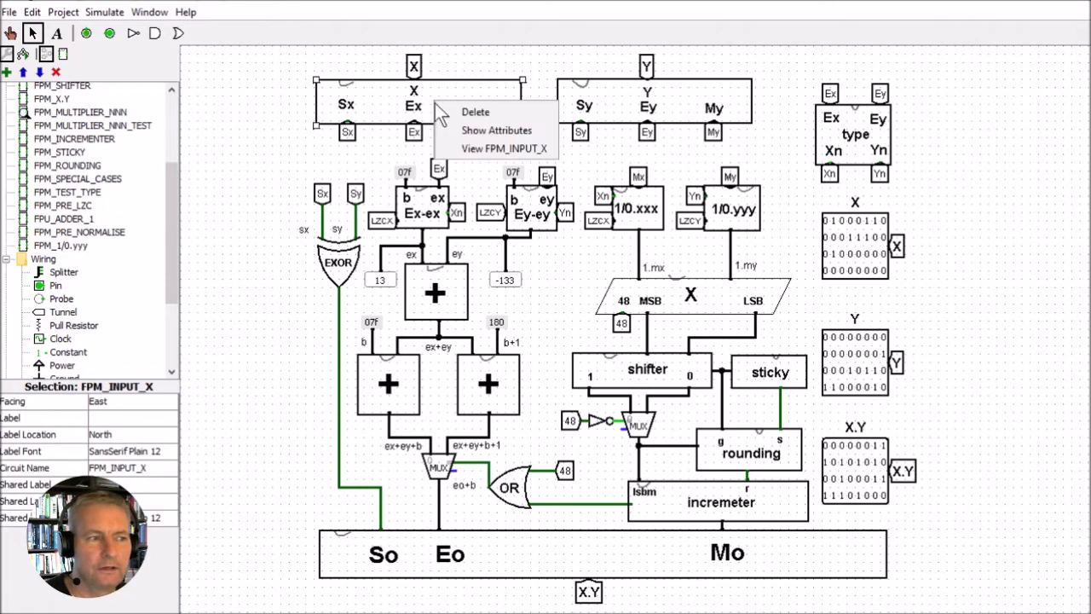
{"action": "left_click", "coordinate": [466, 148]}
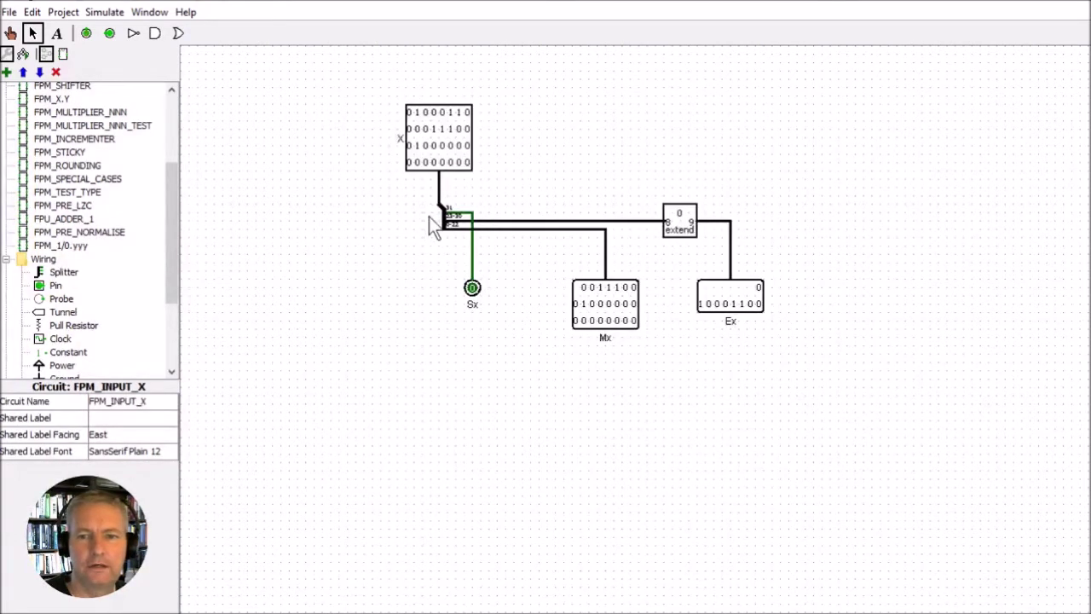
{"action": "left_click", "coordinate": [682, 232]}
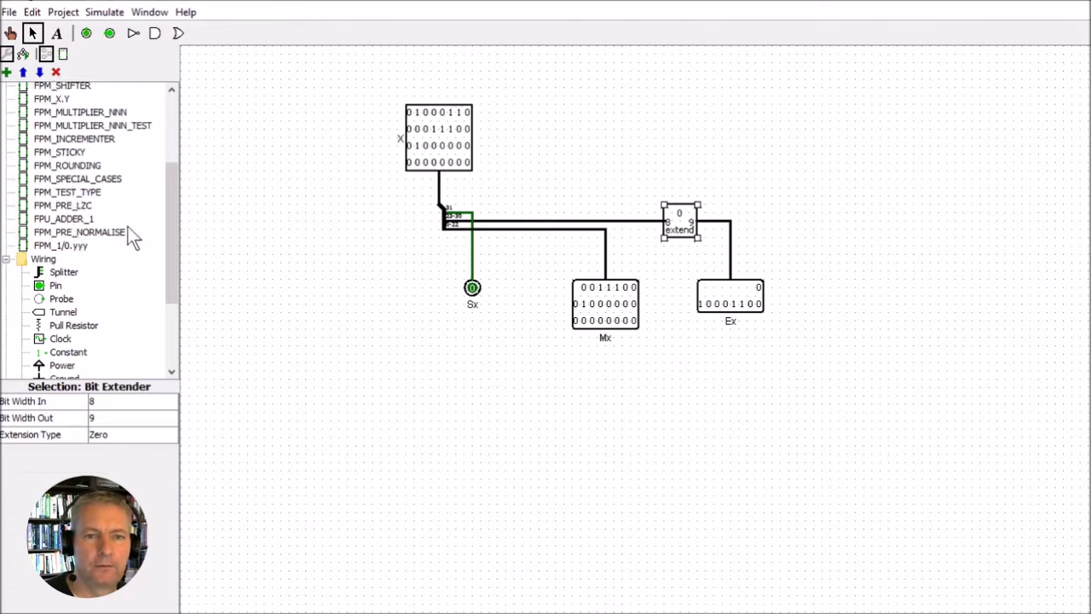
{"action": "double_click", "coordinate": [98, 118]}
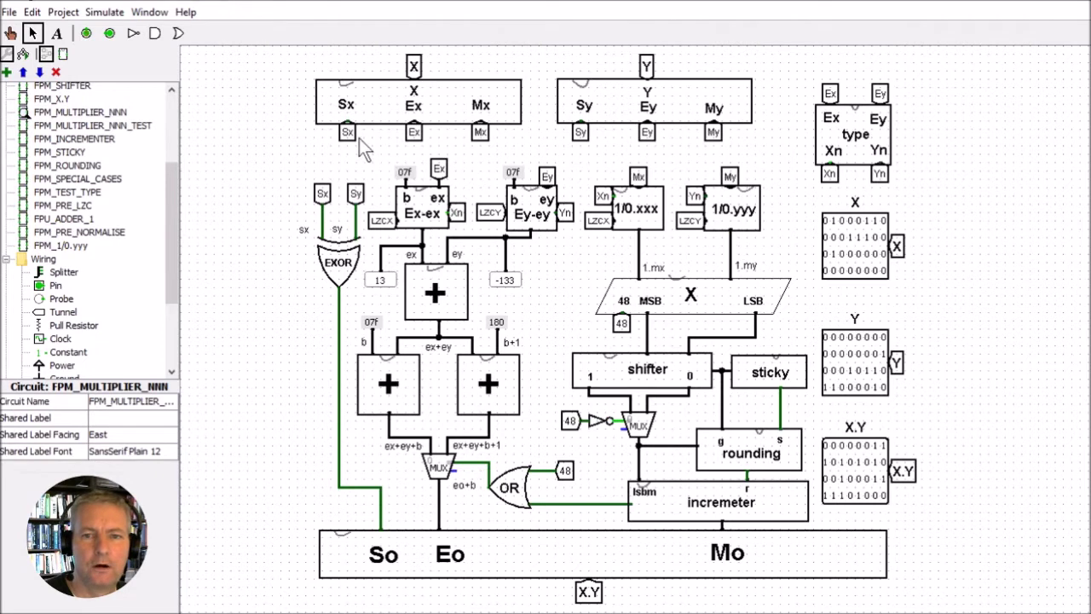
Select the Ex tunnel, then view FPM_Ex_ex through the Ex-ex block's context menu.
{"action": "left_click", "coordinate": [415, 133]}
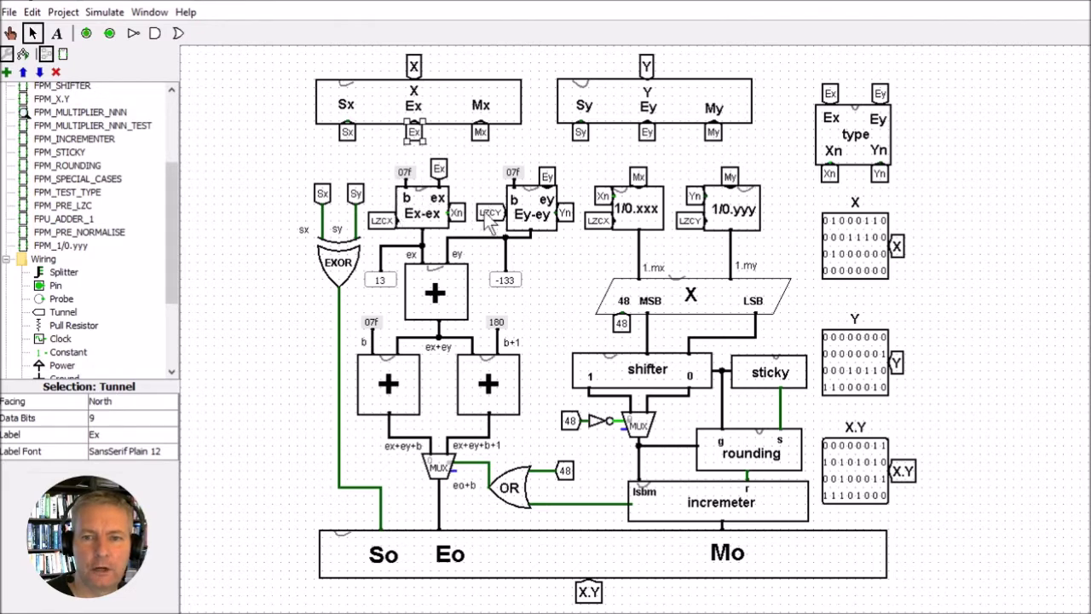
{"action": "right_click", "coordinate": [426, 198]}
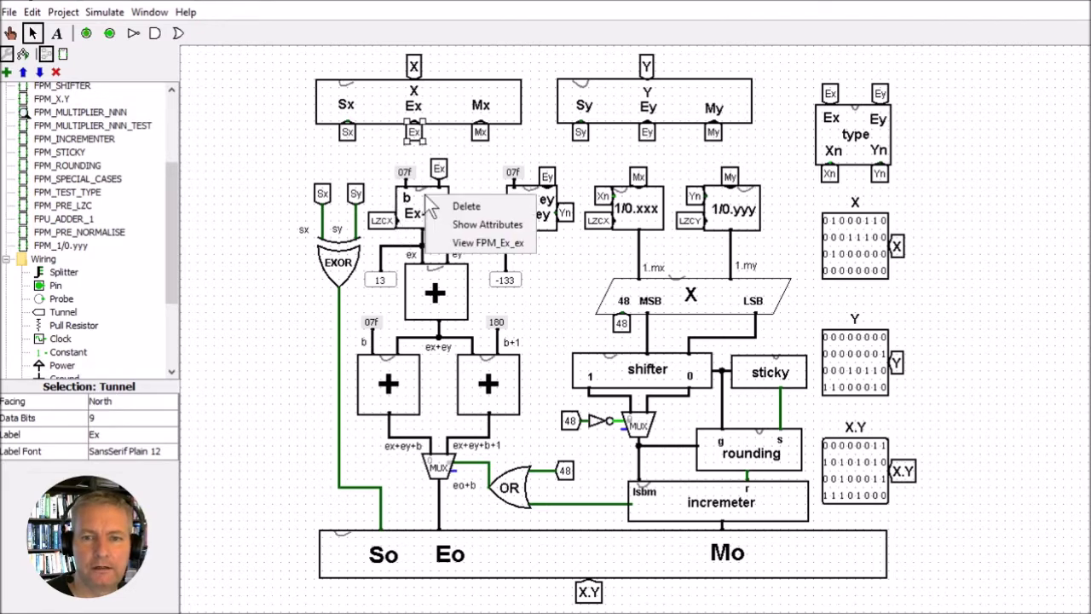
{"action": "left_click", "coordinate": [463, 243]}
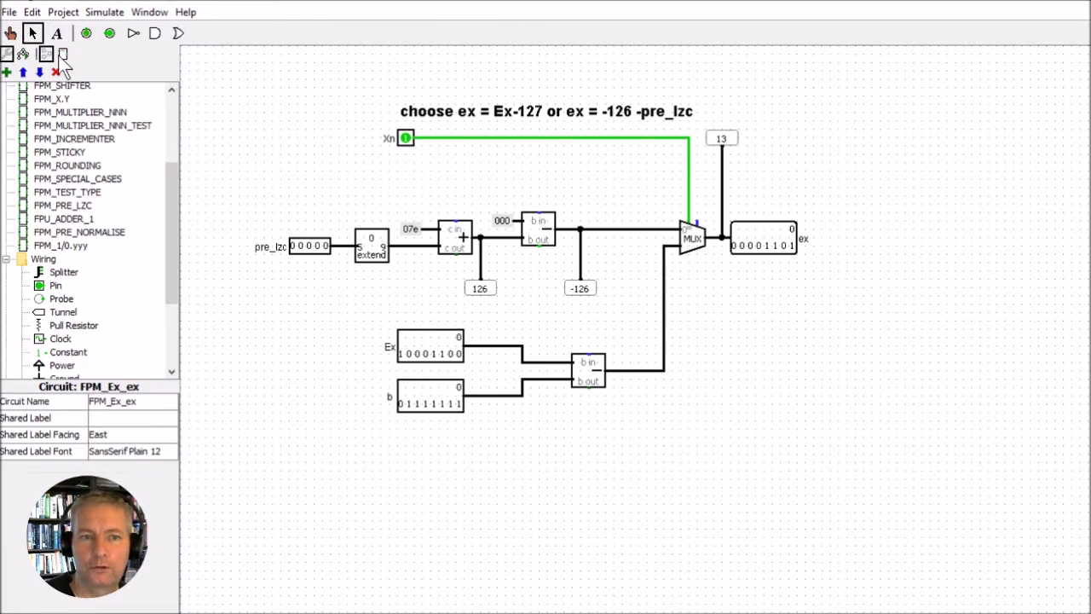
Switch to the Poke (hand) tool for changing input values.
{"action": "left_click", "coordinate": [11, 33]}
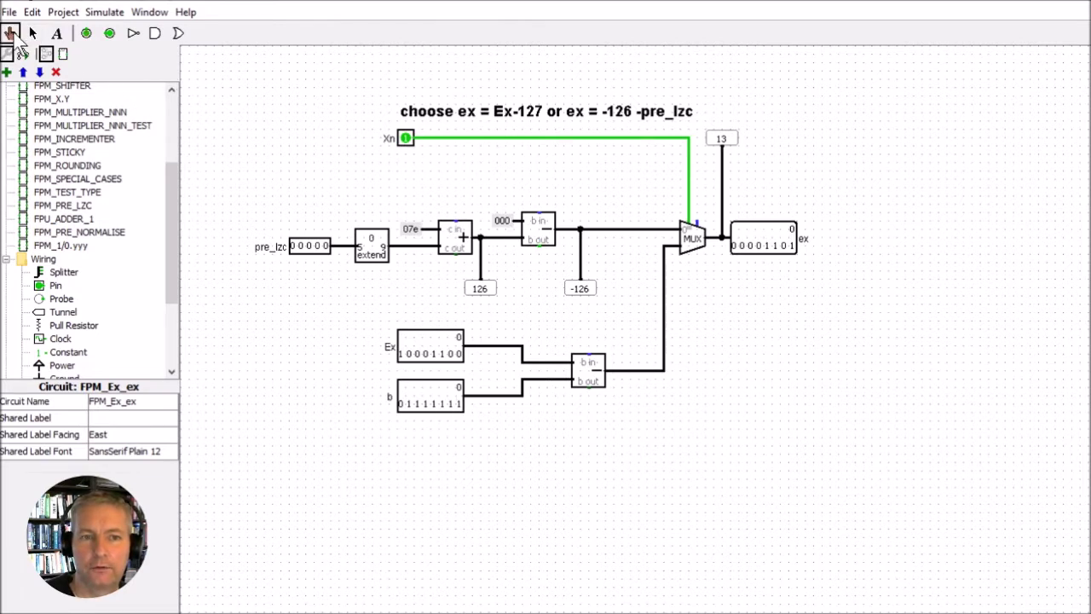
Poke the Xn pin to 0 and accept creating a new circuit state.
{"action": "left_click", "coordinate": [405, 137]}
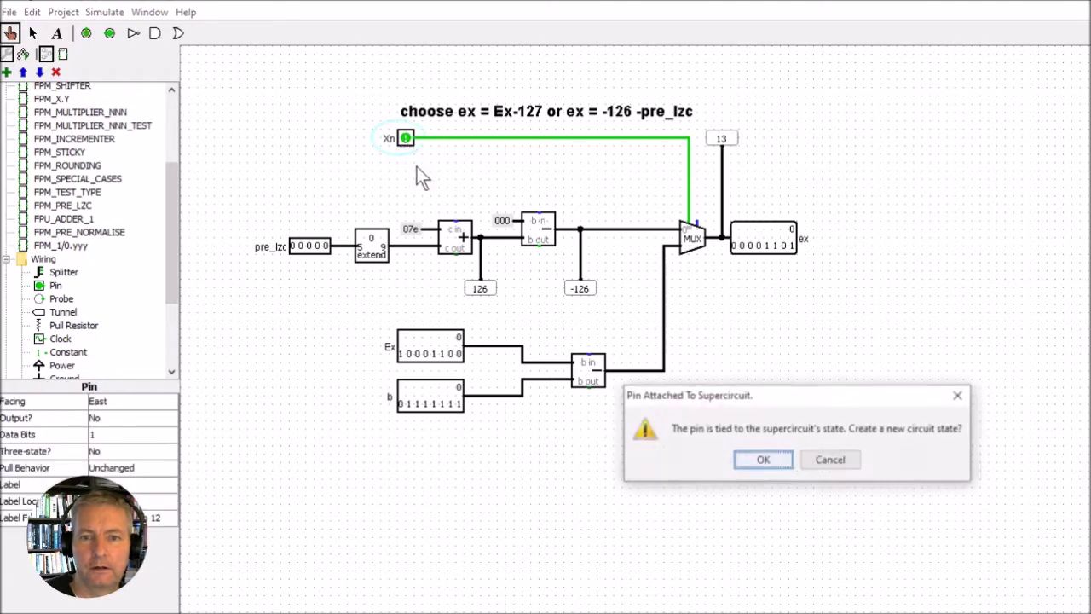
{"action": "left_click", "coordinate": [750, 465]}
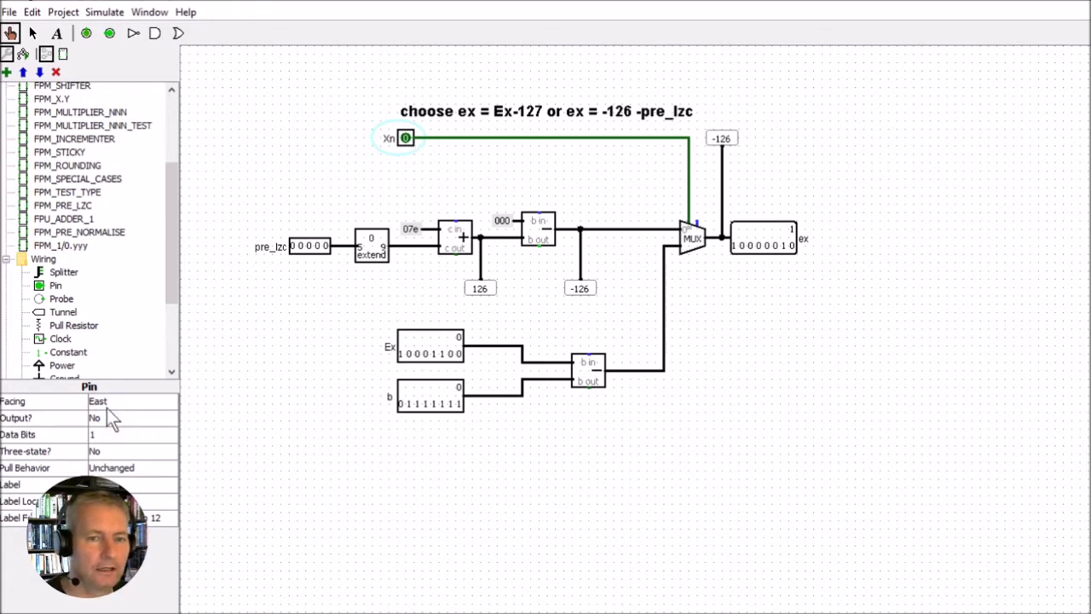
Reopen FPM_MULTIPLIER_NNN and view the FPM_Ey_ey subcircuit behind the Ey-ey block.
{"action": "double_click", "coordinate": [91, 113]}
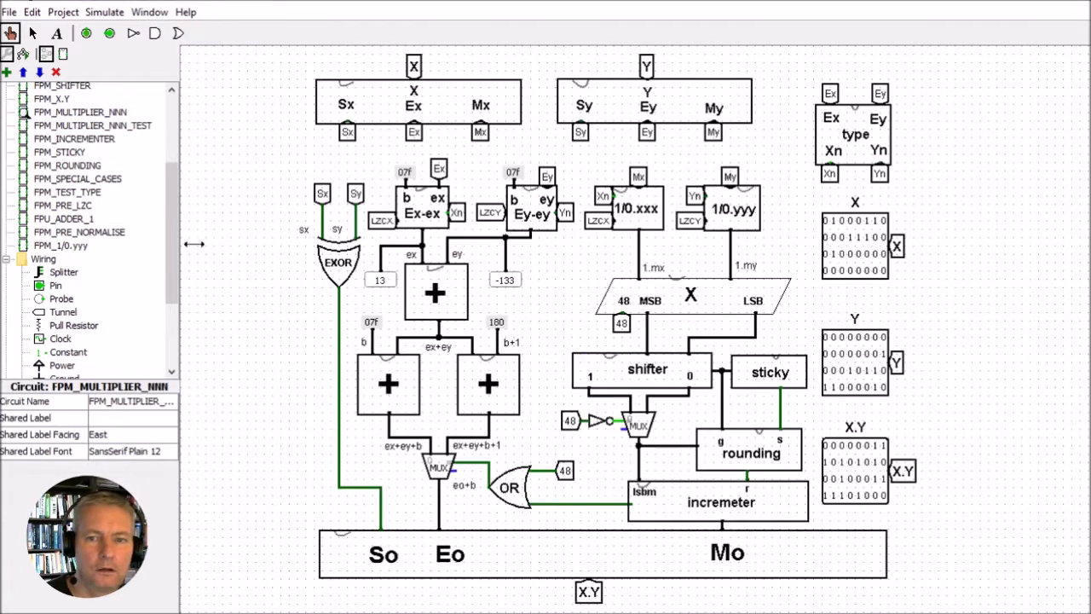
{"action": "left_click", "coordinate": [530, 203]}
{"action": "right_click", "coordinate": [526, 215]}
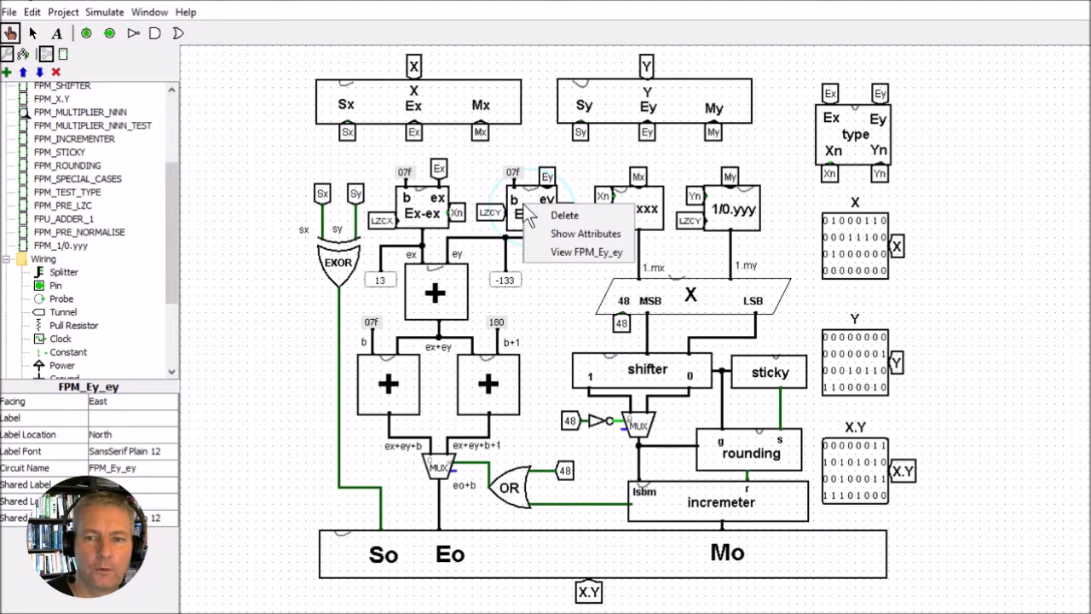
{"action": "left_click", "coordinate": [549, 253]}
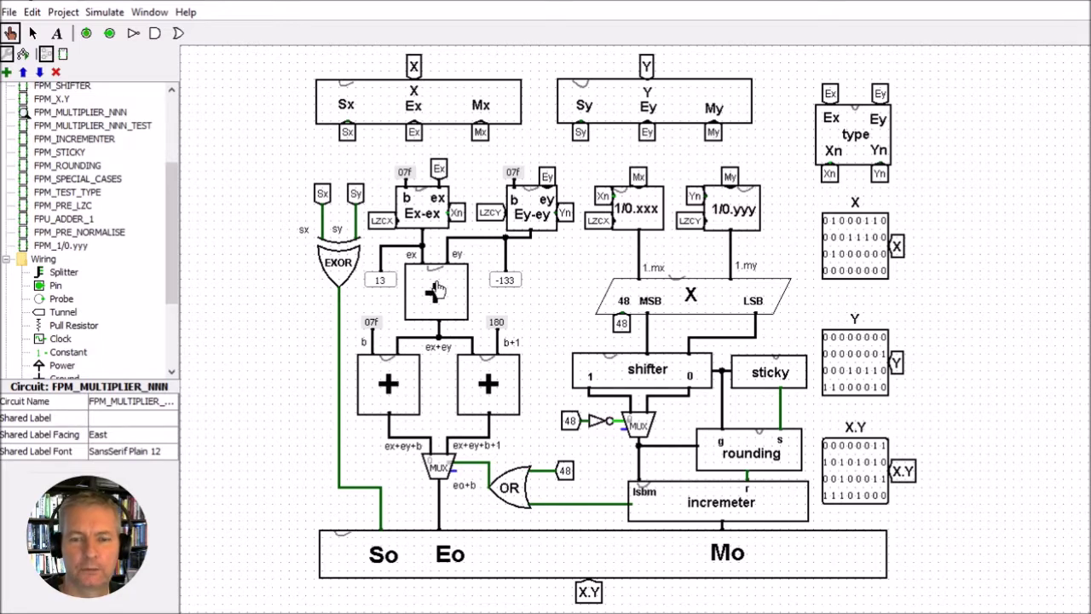
View the left adder's FPU_ADDER_1 subcircuit, then go back to FPM_MULTIPLIER_NNN.
{"action": "right_click", "coordinate": [392, 386]}
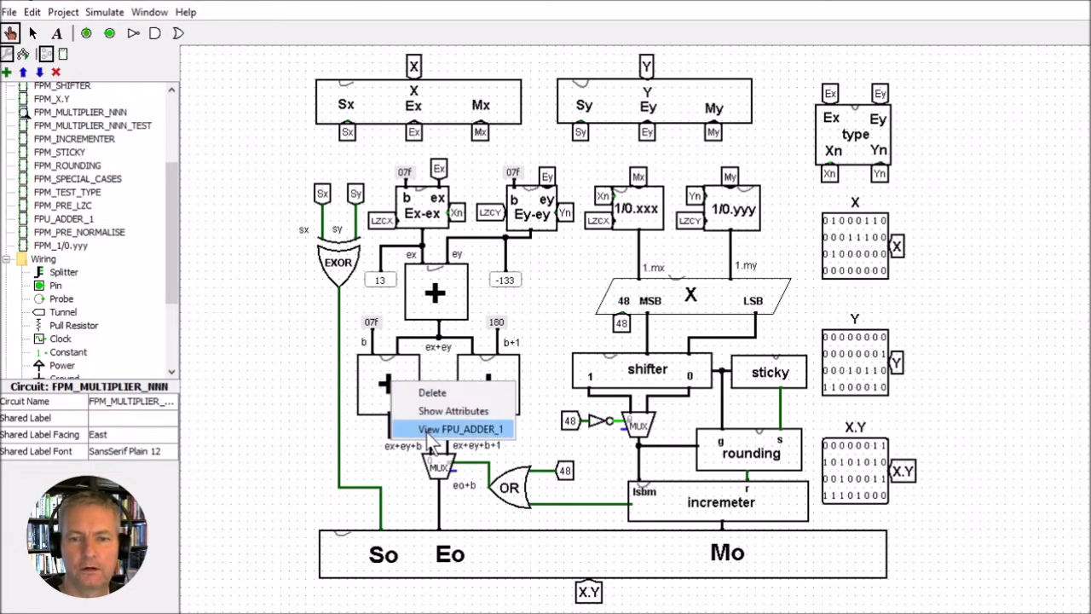
{"action": "left_click", "coordinate": [426, 432]}
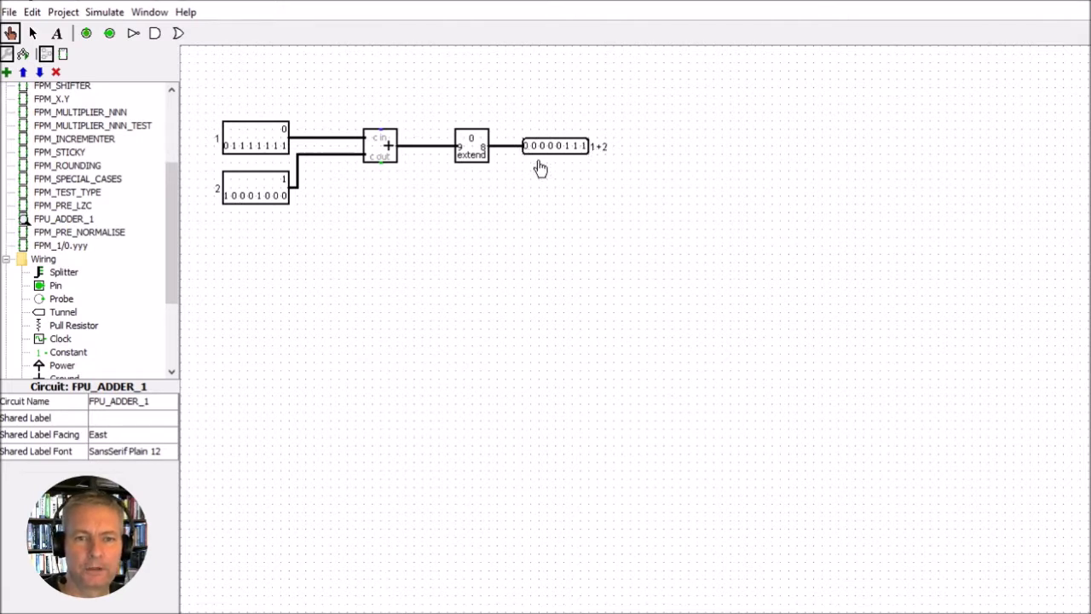
{"action": "double_click", "coordinate": [78, 113]}
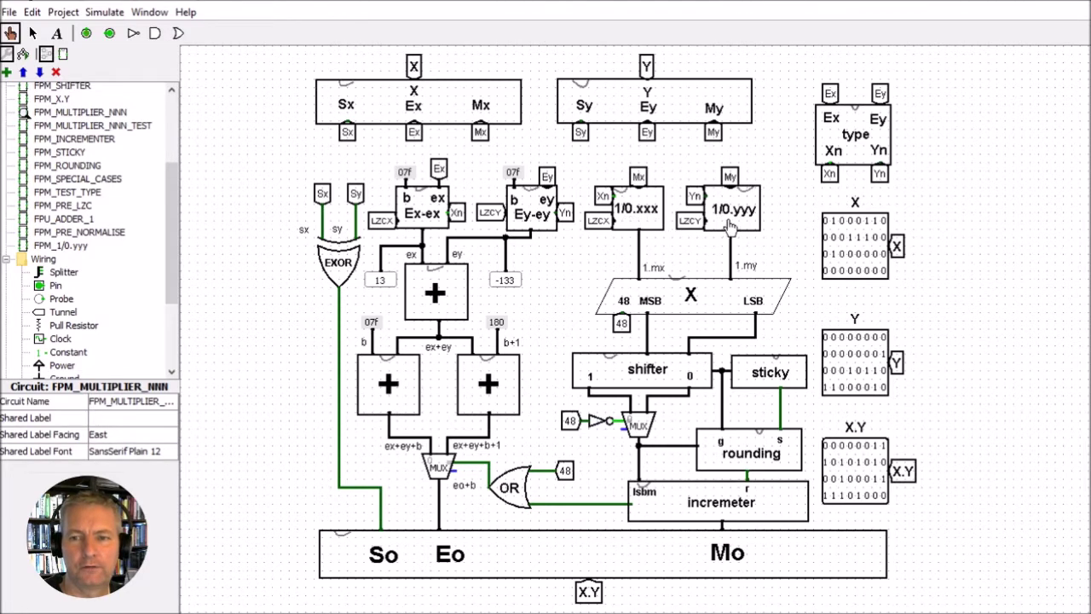
Bring up the context menu of the 1/0.xxx block that builds 1.mx.
{"action": "right_click", "coordinate": [636, 208]}
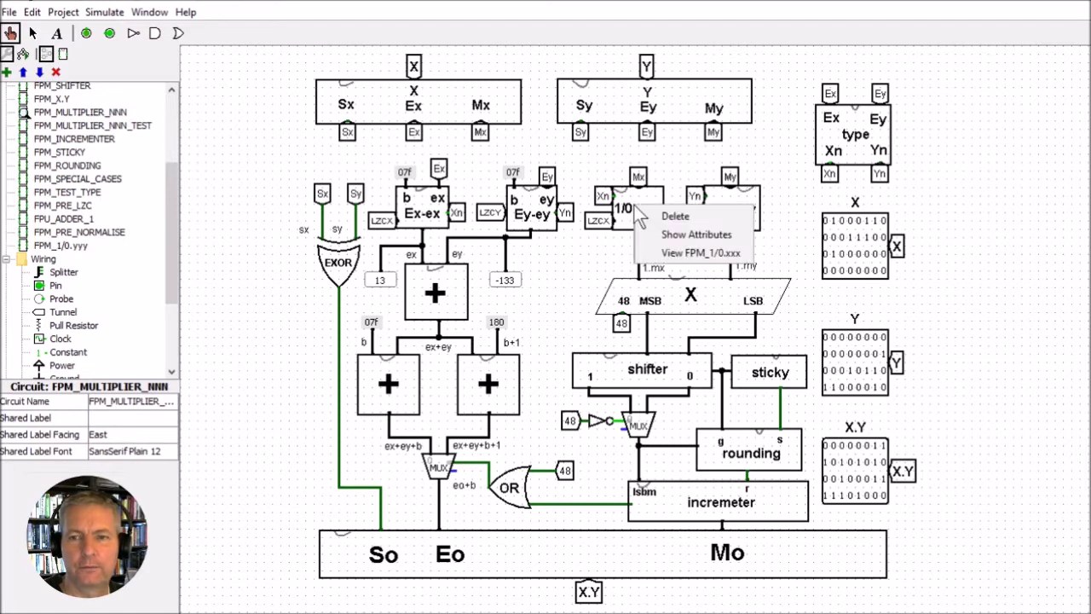
View the FPM_1/0.xxx subcircuit, showing Xn = 1 and LZCX = 00000.
{"action": "left_click", "coordinate": [680, 254]}
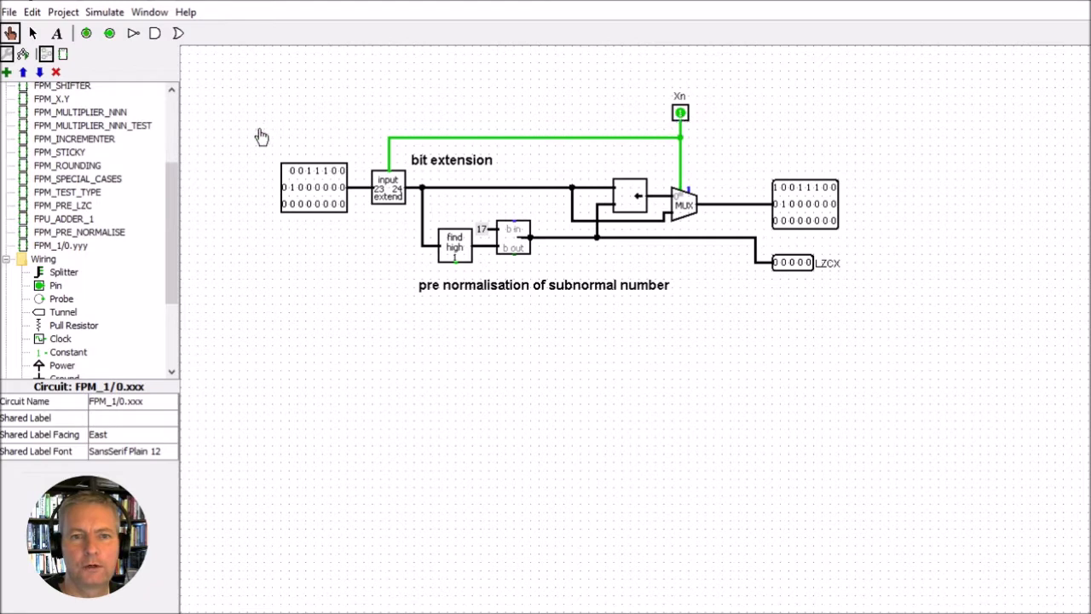
Poke the Xn pin to 0 and accept a new circuit state, making LZCX 00011.
{"action": "left_click", "coordinate": [681, 114]}
{"action": "left_click", "coordinate": [762, 461]}
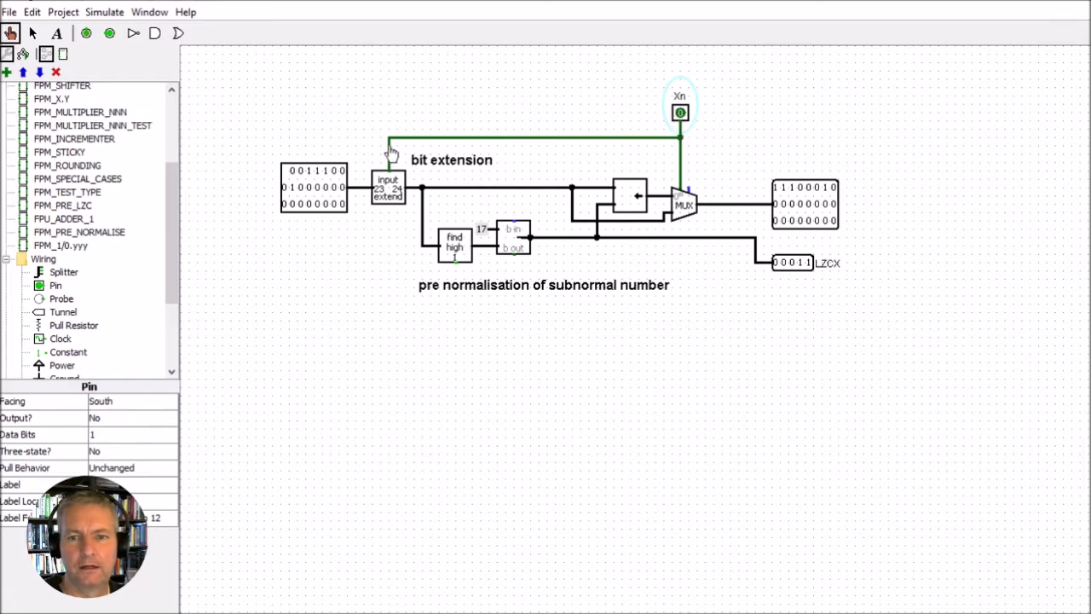
{"action": "left_click", "coordinate": [292, 187]}
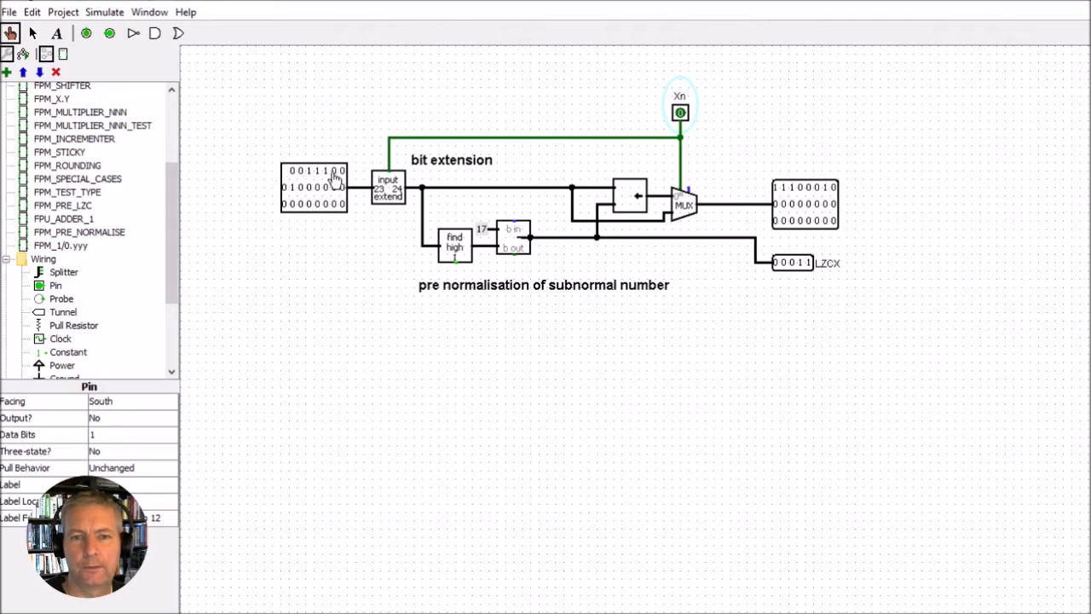
Flip one subnormal input bit and check the Shifter's attributes show a 24-bit logical left shift.
{"action": "left_click", "coordinate": [289, 181]}
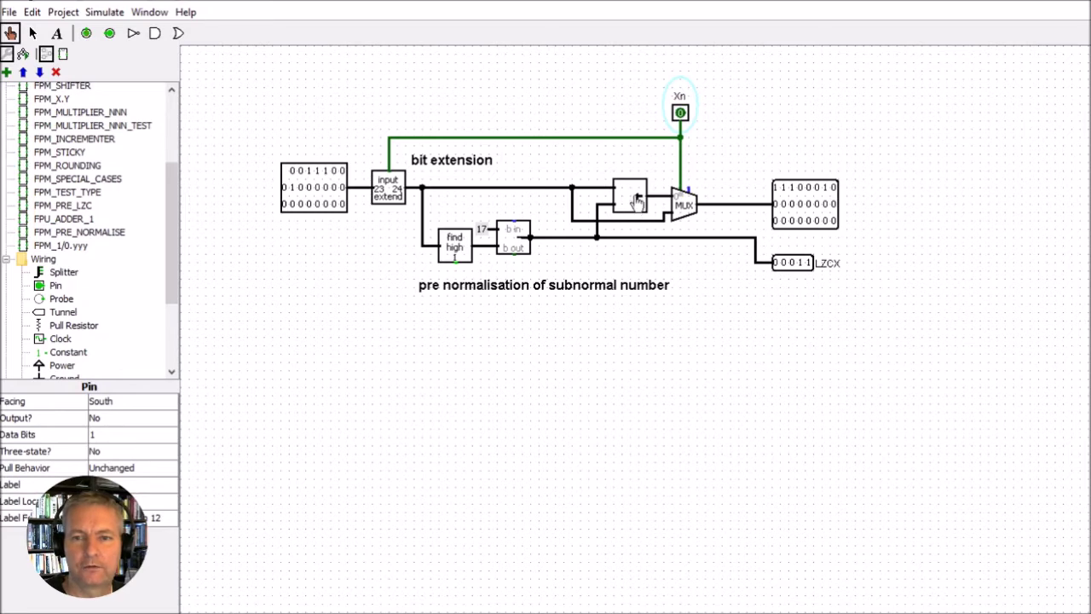
{"action": "left_click", "coordinate": [32, 34]}
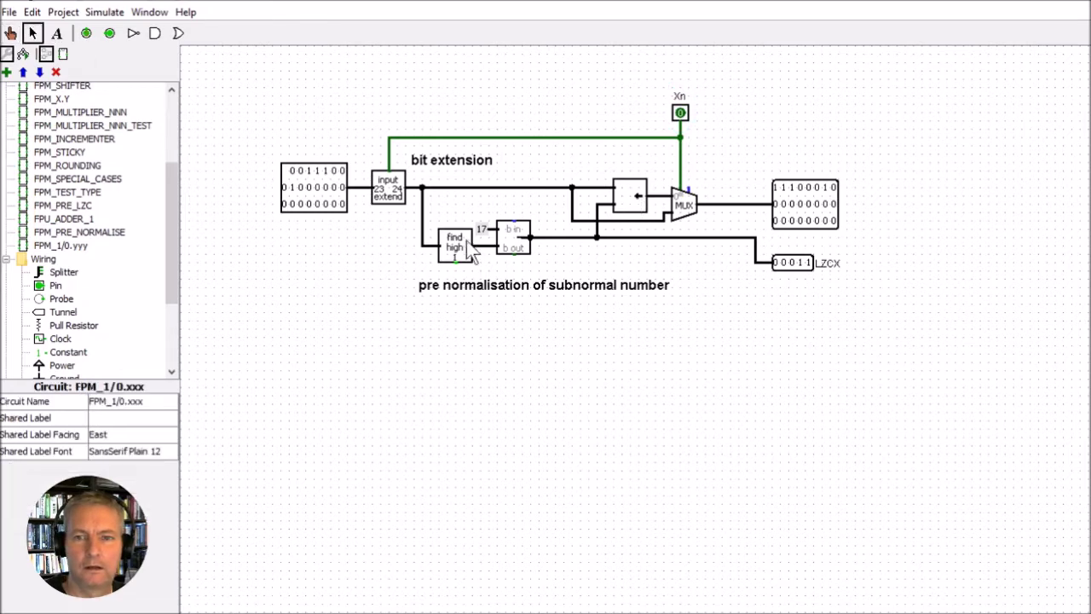
{"action": "left_click", "coordinate": [629, 196]}
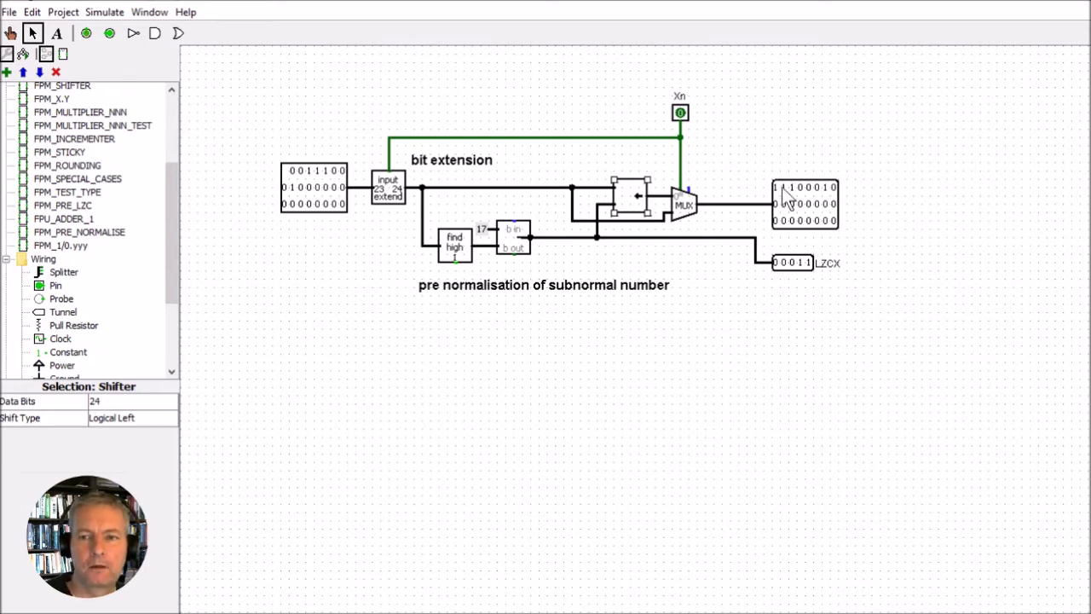
{"action": "left_click", "coordinate": [10, 32]}
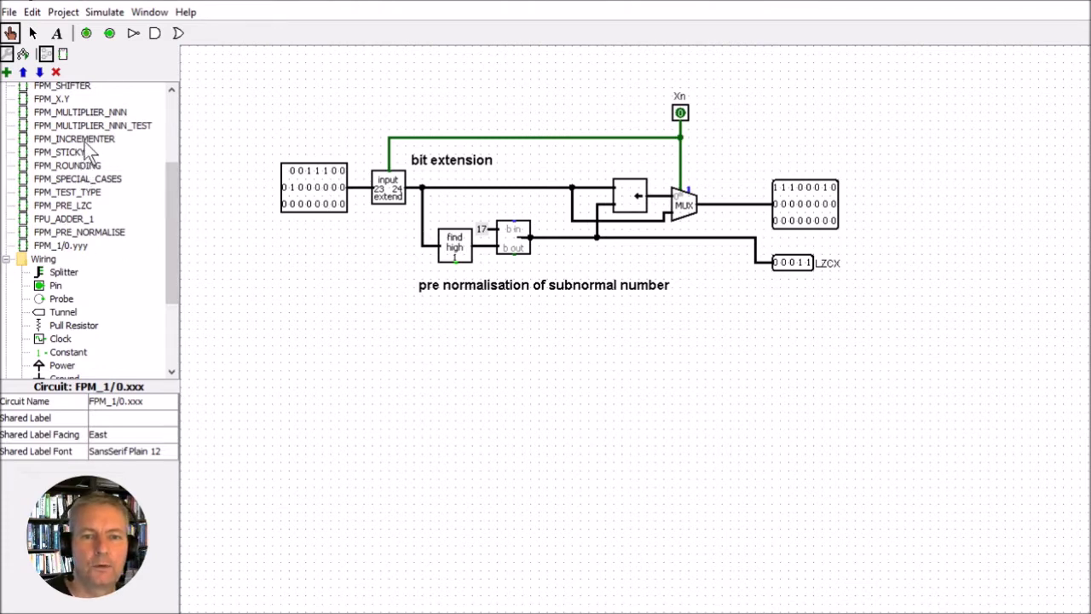
Open FPM_MULTIPLIER_NNN from the circuit explorer to show the X and Y inputs and X.Y product.
{"action": "double_click", "coordinate": [98, 114]}
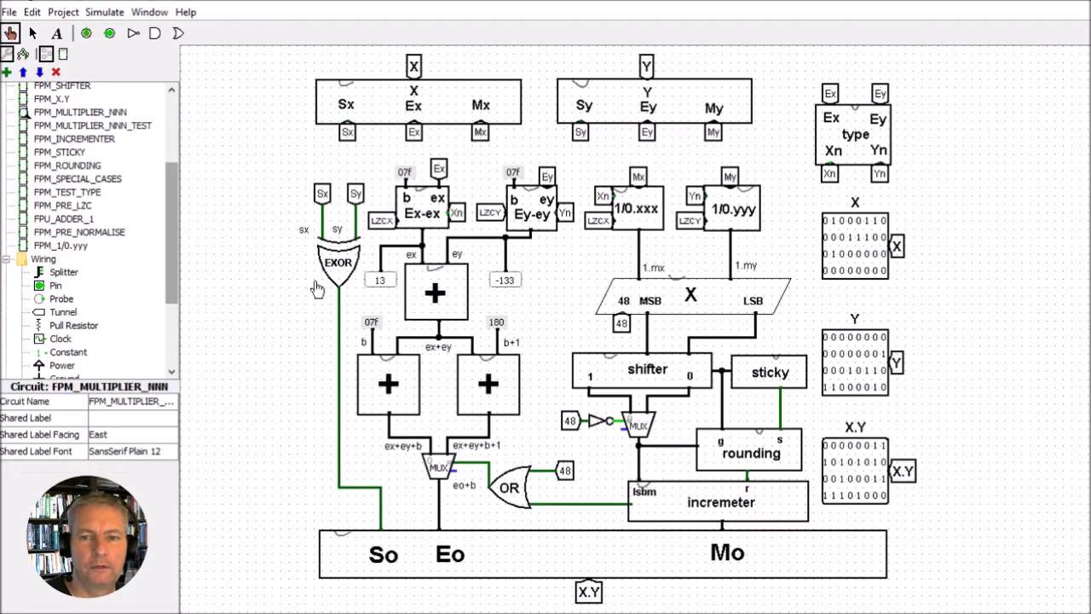
View inside the FPM_1/0.yyy subcircuit, then return to the FPM_MULTIPLIER_NNN datapath.
{"action": "left_click", "coordinate": [730, 217]}
{"action": "right_click", "coordinate": [730, 217]}
{"action": "left_click", "coordinate": [758, 260]}
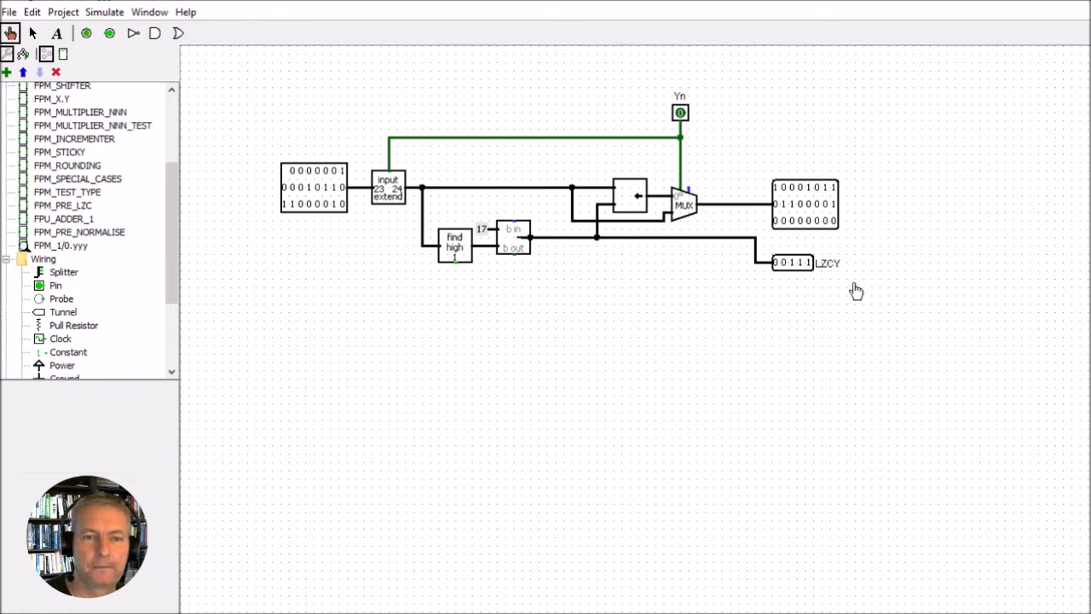
{"action": "double_click", "coordinate": [114, 112]}
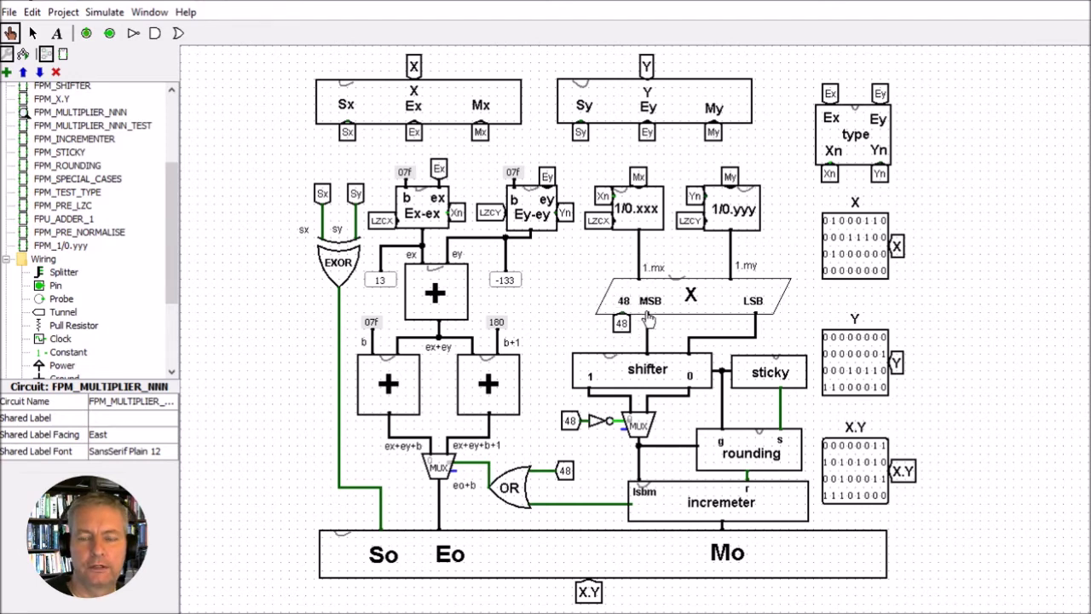
View the FPM_MULTIPLY circuit inside the X block, then return to FPM_MULTIPLIER_NNN.
{"action": "right_click", "coordinate": [729, 309]}
{"action": "left_click", "coordinate": [749, 351]}
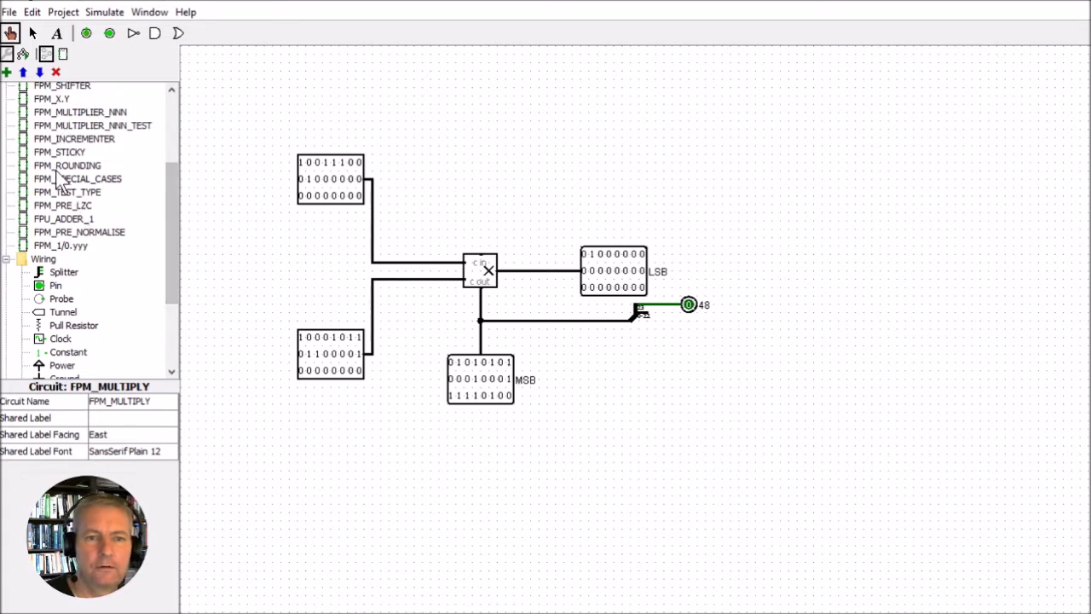
{"action": "double_click", "coordinate": [76, 112]}
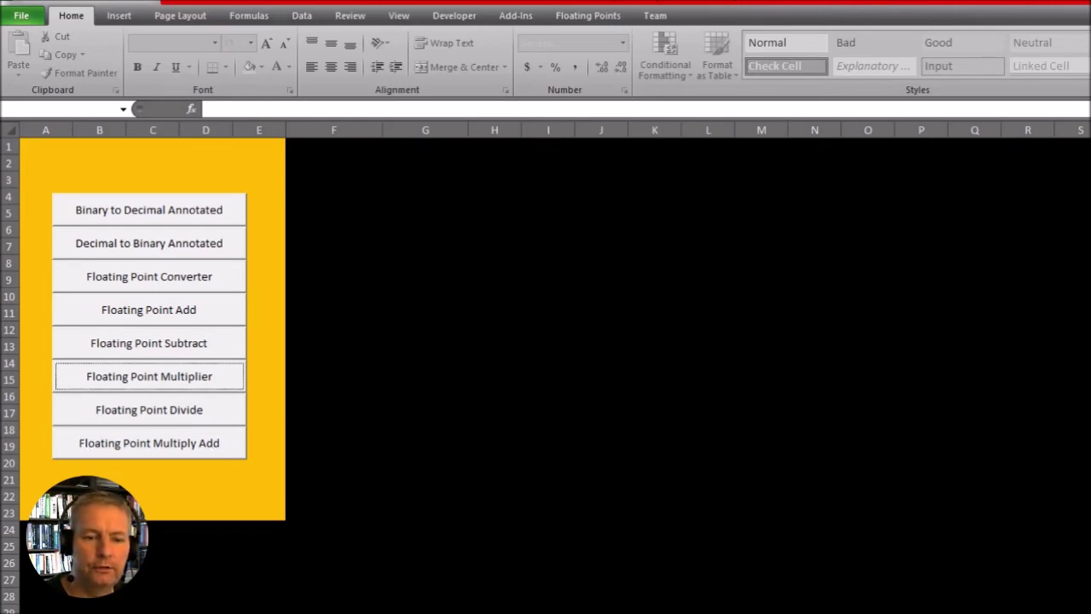
In the Floating Point Multiplier form, enter 1e-40 as the Y operand.
{"action": "left_click", "coordinate": [156, 379]}
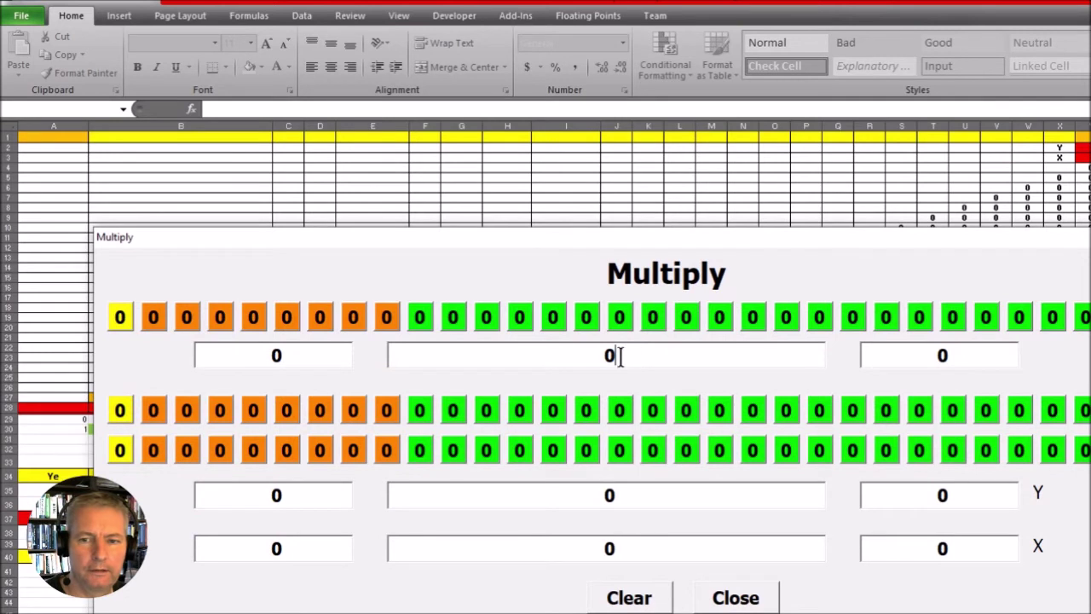
{"action": "left_click_drag", "start_coordinate": [634, 356], "coordinate": [561, 361]}
{"action": "type", "text": "1e-40"}
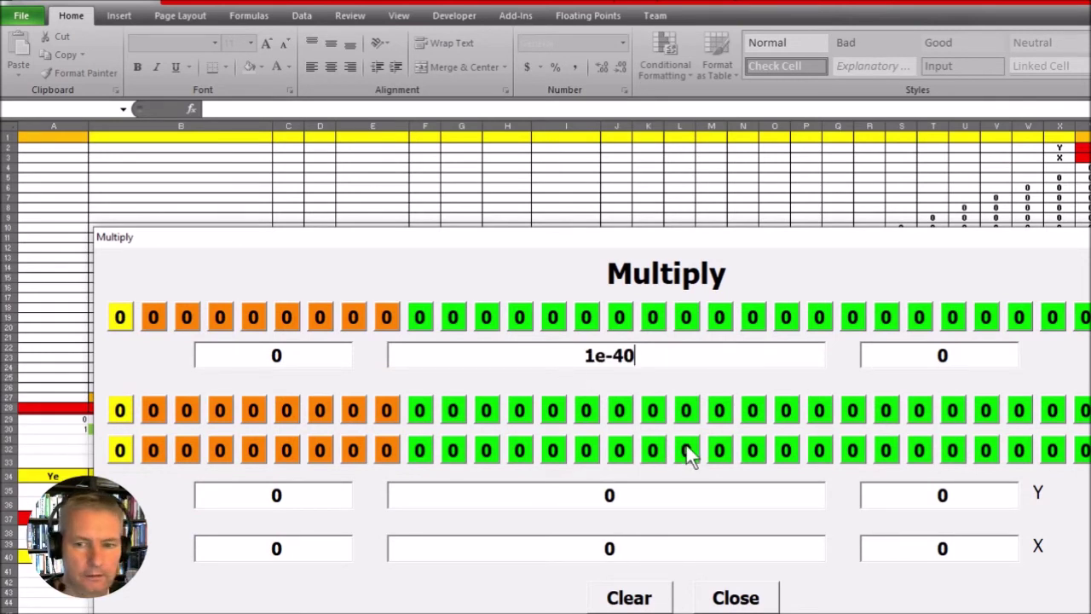
{"action": "left_click_drag", "start_coordinate": [650, 355], "coordinate": [590, 358]}
{"action": "key", "text": "ctrl+c"}
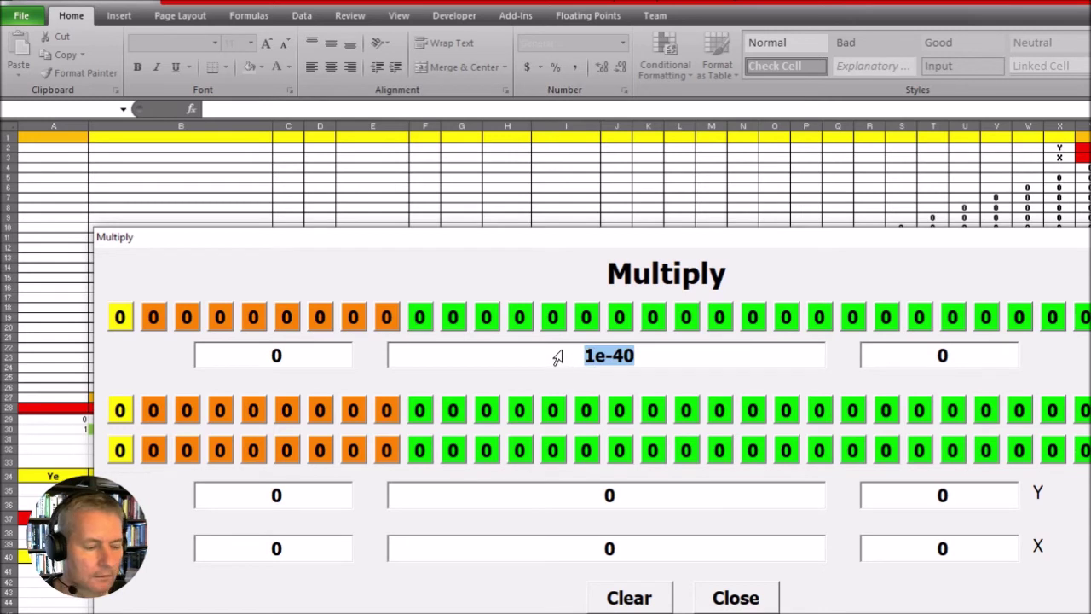
{"action": "left_click_drag", "start_coordinate": [631, 501], "coordinate": [561, 499]}
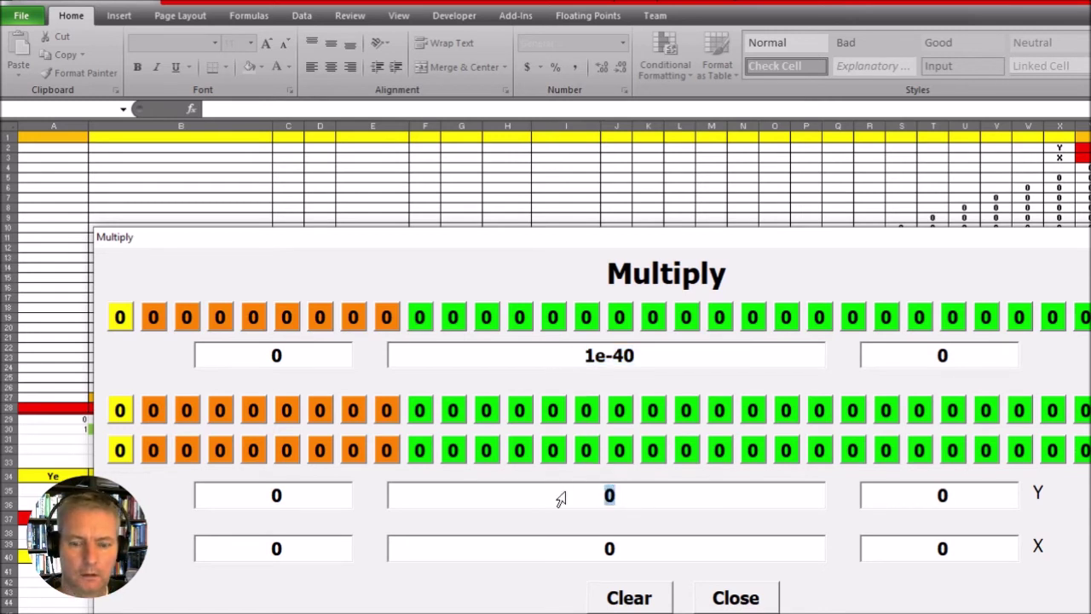
{"action": "key", "text": "ctrl+v"}
Enter 10000 as the X operand, giving 9.99994565269925E-37 (03aa23e8), and move the form up-left.
{"action": "left_click_drag", "start_coordinate": [626, 356], "coordinate": [572, 359]}
{"action": "type", "text": "10000"}
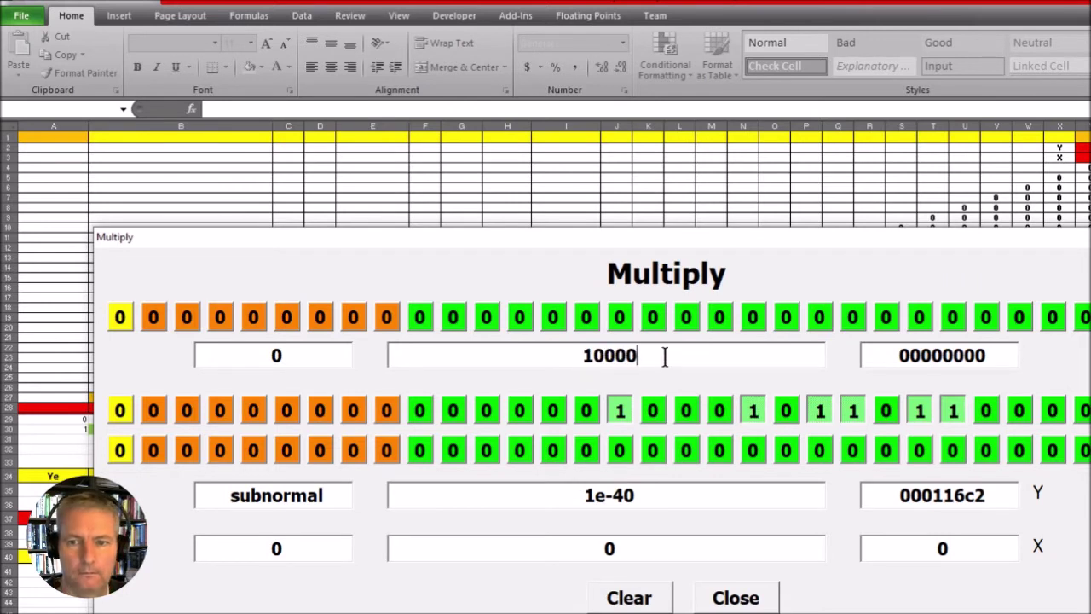
{"action": "left_click_drag", "start_coordinate": [665, 356], "coordinate": [521, 362]}
{"action": "key", "text": "ctrl+c"}
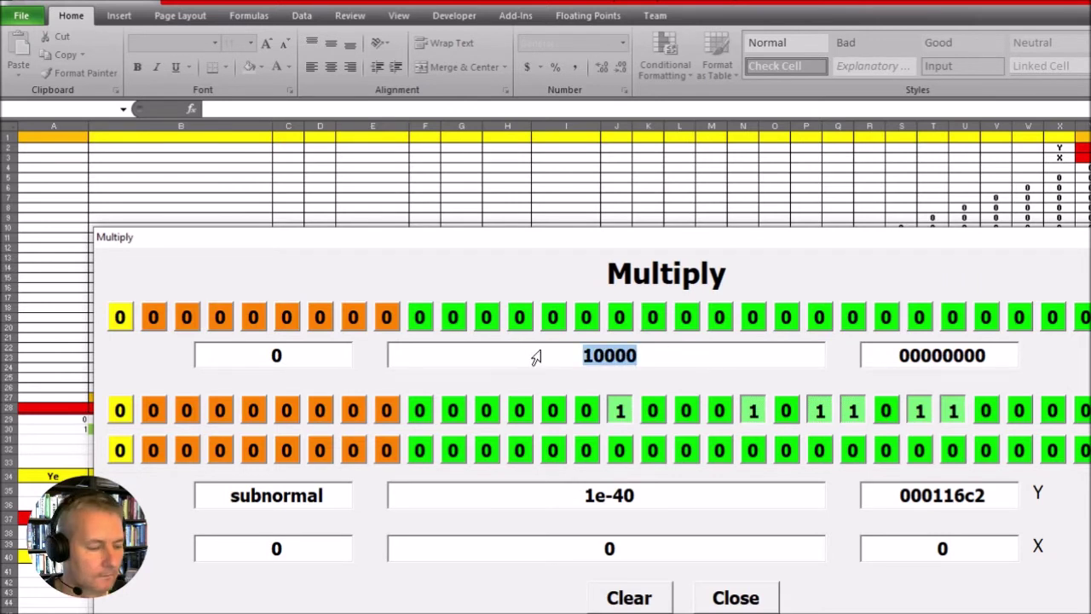
{"action": "left_click_drag", "start_coordinate": [640, 552], "coordinate": [538, 558]}
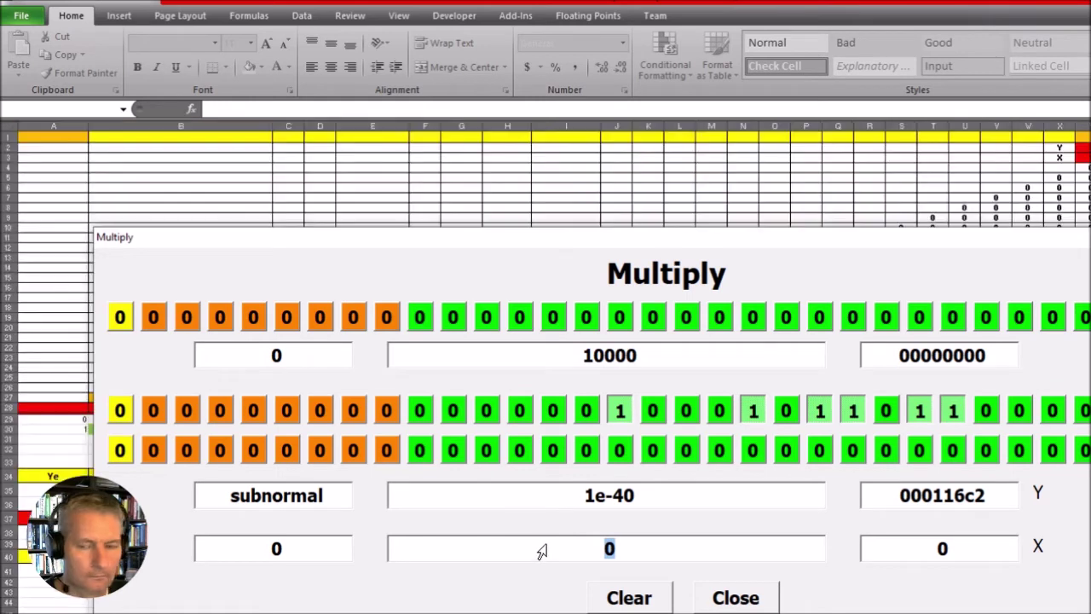
{"action": "key", "text": "ctrl+v"}
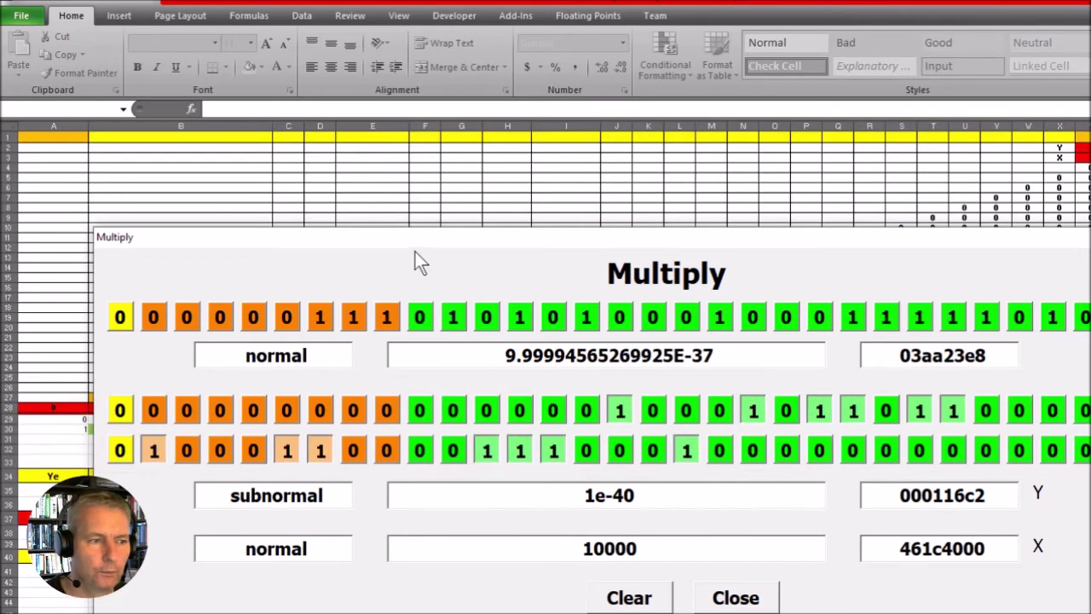
{"action": "left_click_drag", "start_coordinate": [415, 248], "coordinate": [349, 155]}
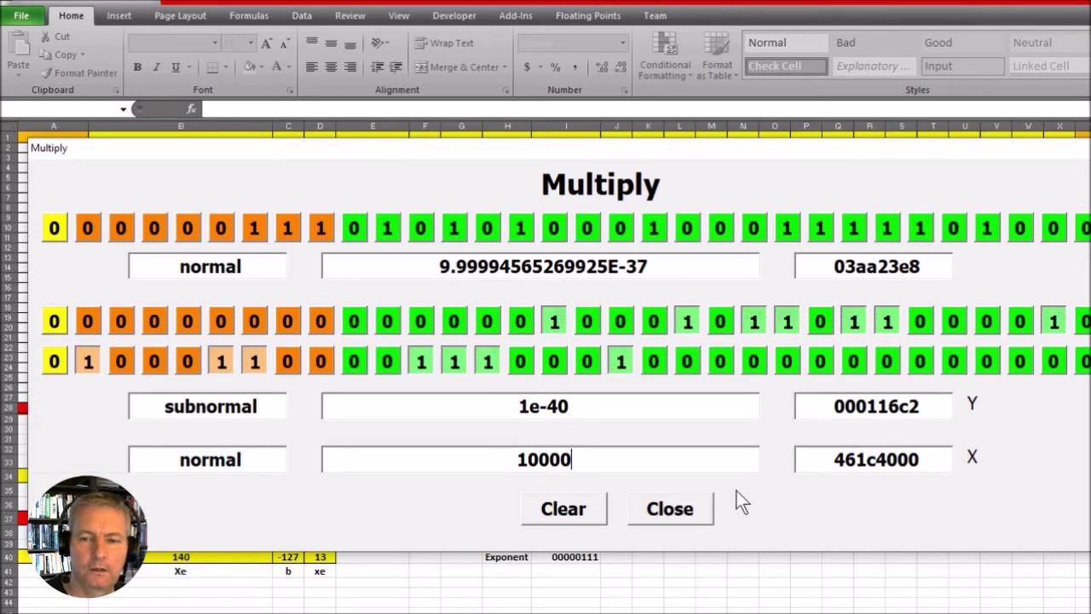
Close the Multiply form and switch back to the Logisim window.
{"action": "left_click", "coordinate": [678, 520]}
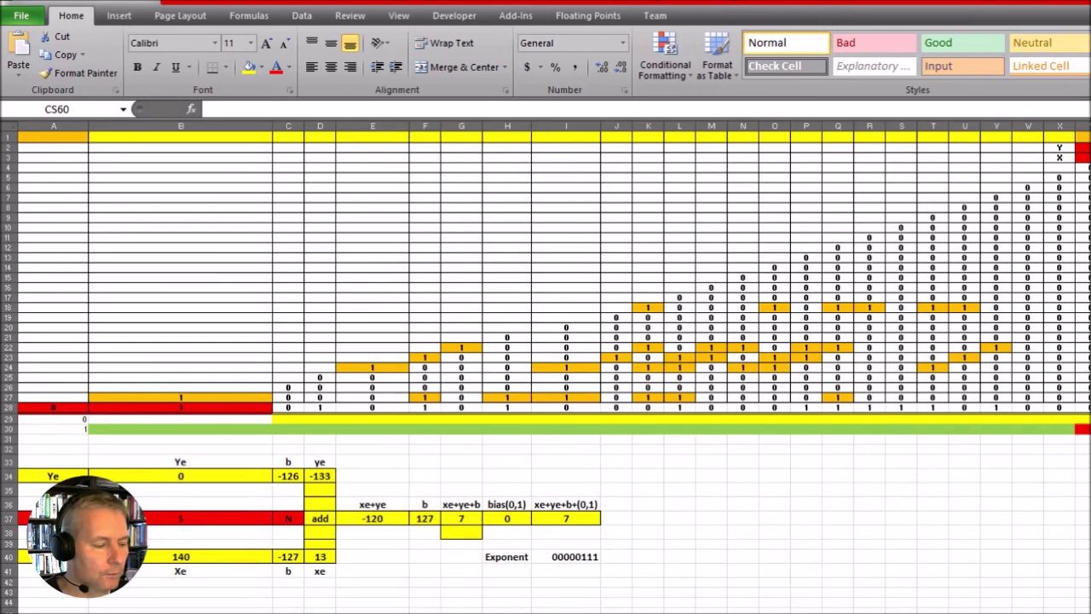
{"action": "key", "text": "alt+Tab"}
{"action": "key", "text": "Escape"}
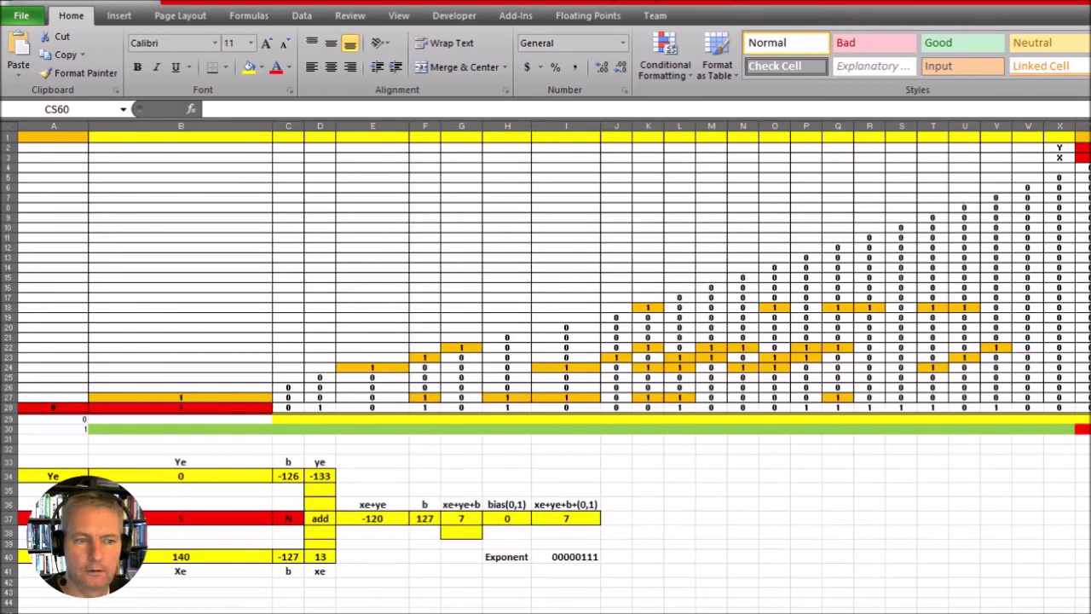
{"action": "key", "text": "alt+Tab"}
{"action": "key", "text": "Escape"}
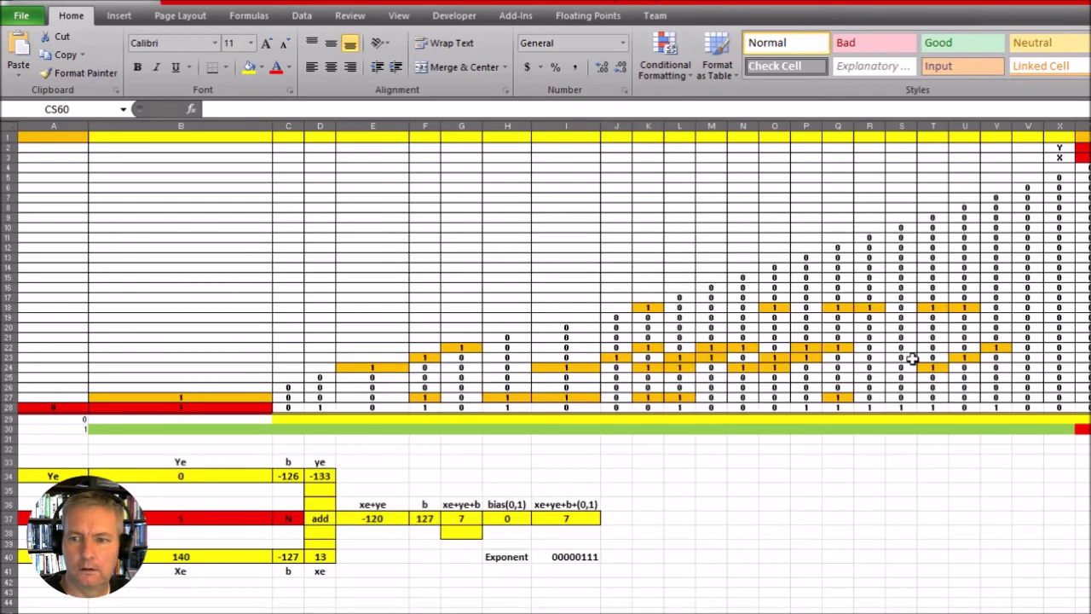
{"action": "key", "text": "alt+Tab"}
{"action": "left_click", "coordinate": [906, 352]}
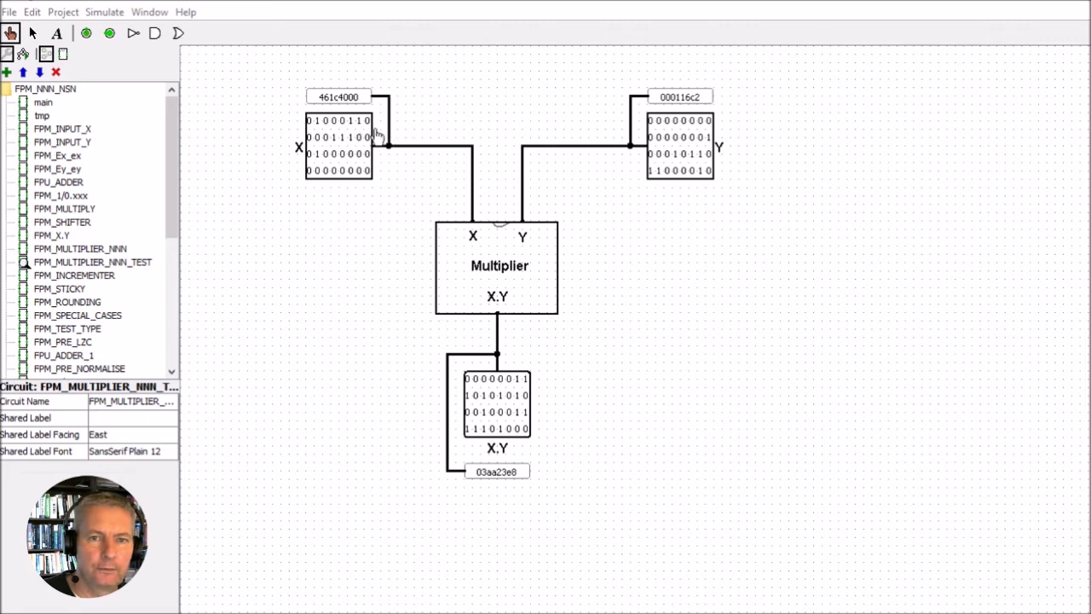
Confirm the test circuit gives 03aa23e8 for 461c4000 × 000116c2 and bring up the Multiplier block's options.
{"action": "left_click", "coordinate": [33, 33]}
{"action": "left_click", "coordinate": [10, 33]}
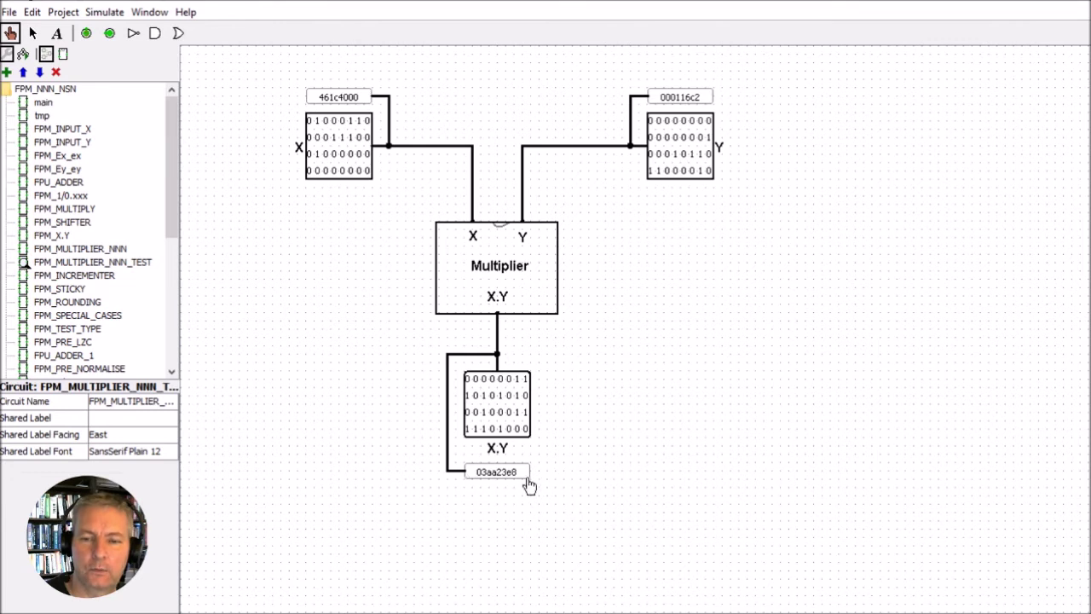
{"action": "right_click", "coordinate": [509, 272]}
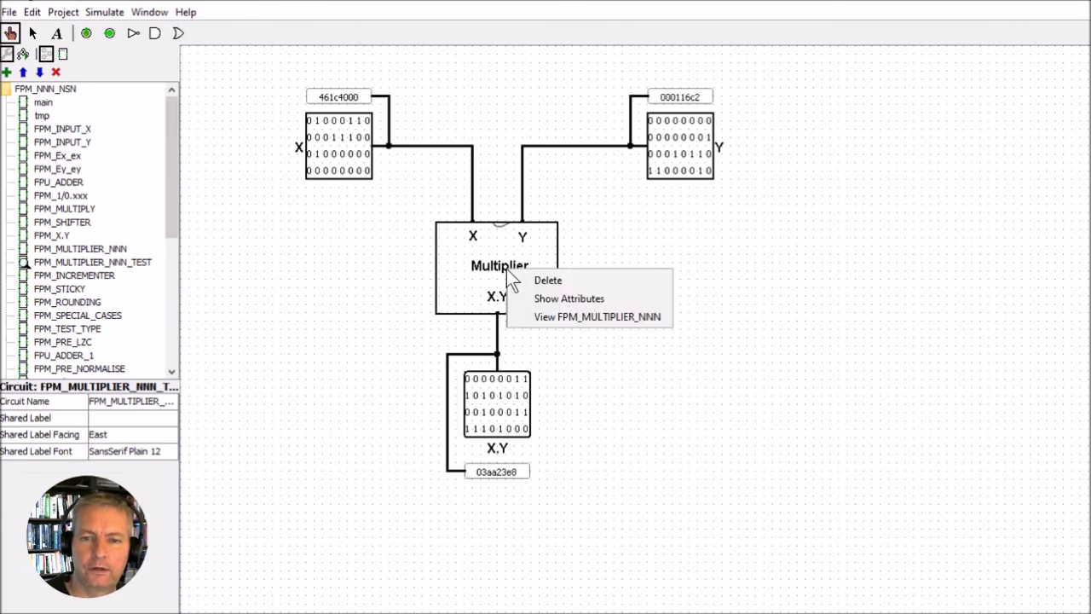
{"action": "left_click", "coordinate": [537, 317]}
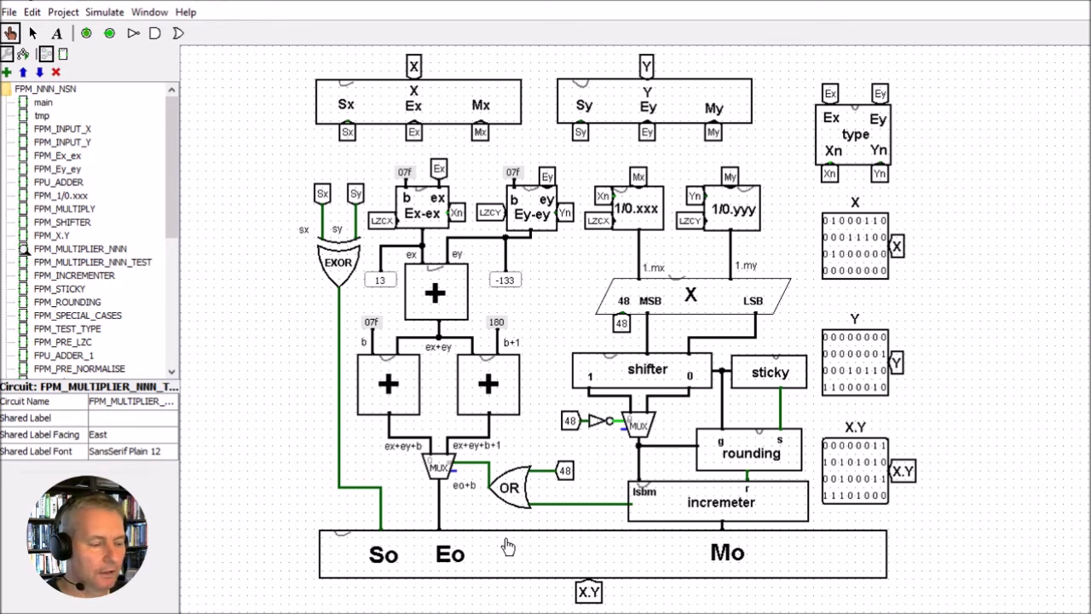
{"action": "key", "text": "alt+Tab"}
{"action": "left_click", "coordinate": [414, 387]}
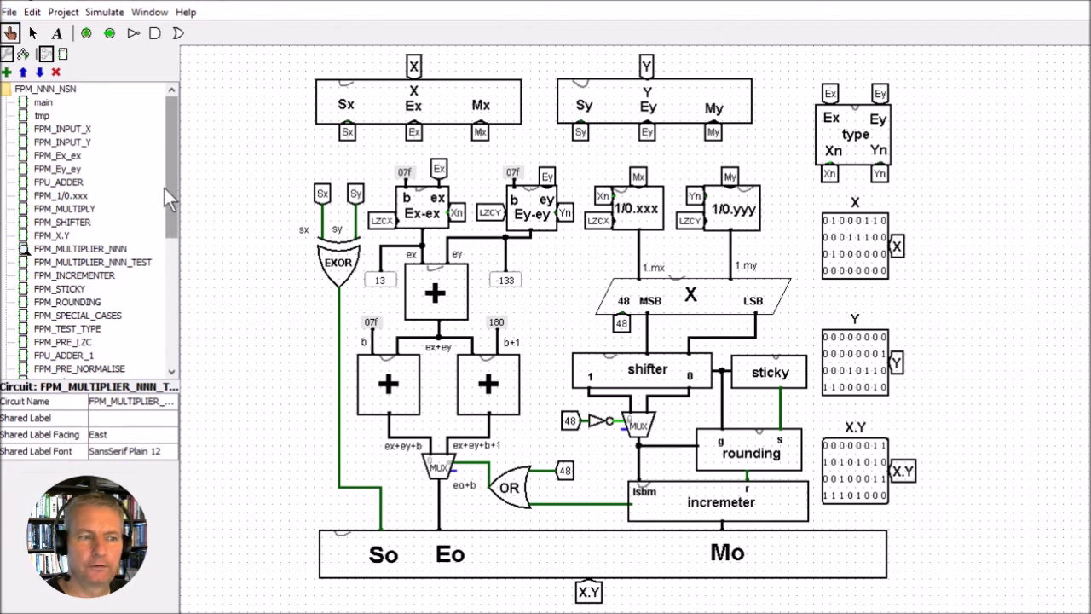
{"action": "left_click_drag", "start_coordinate": [174, 175], "coordinate": [161, 320]}
{"action": "scroll", "coordinate": [163, 240], "scroll_direction": "up", "scroll_amount": 5}
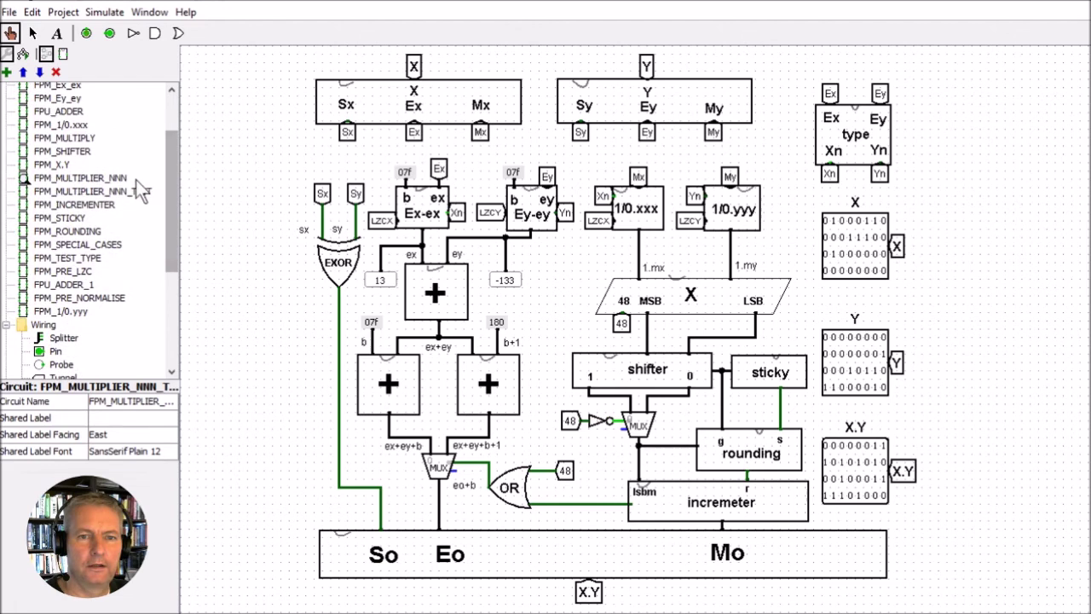
{"action": "double_click", "coordinate": [132, 193]}
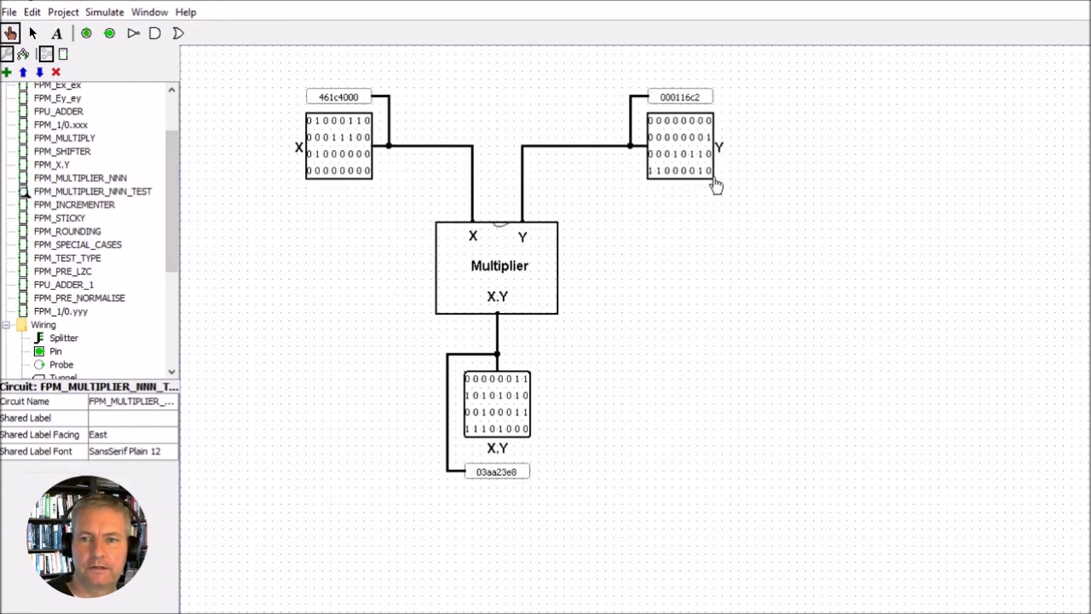
Place two RAMs (8-bit address, 32-bit data) from the Memory library, left and right of the Multiplier.
{"action": "left_click_drag", "start_coordinate": [177, 184], "coordinate": [158, 291]}
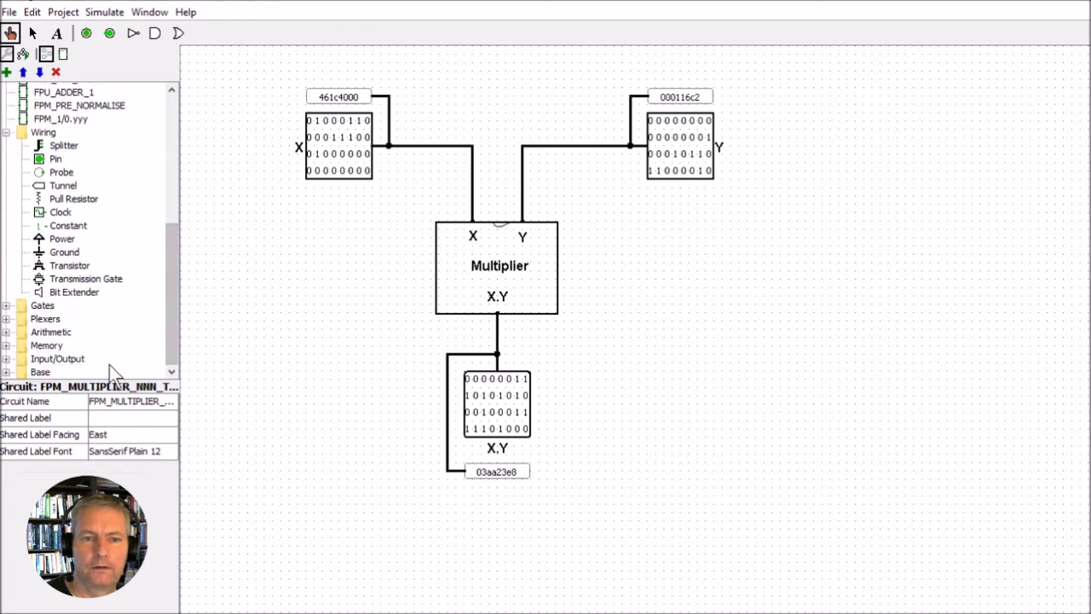
{"action": "left_click", "coordinate": [6, 345]}
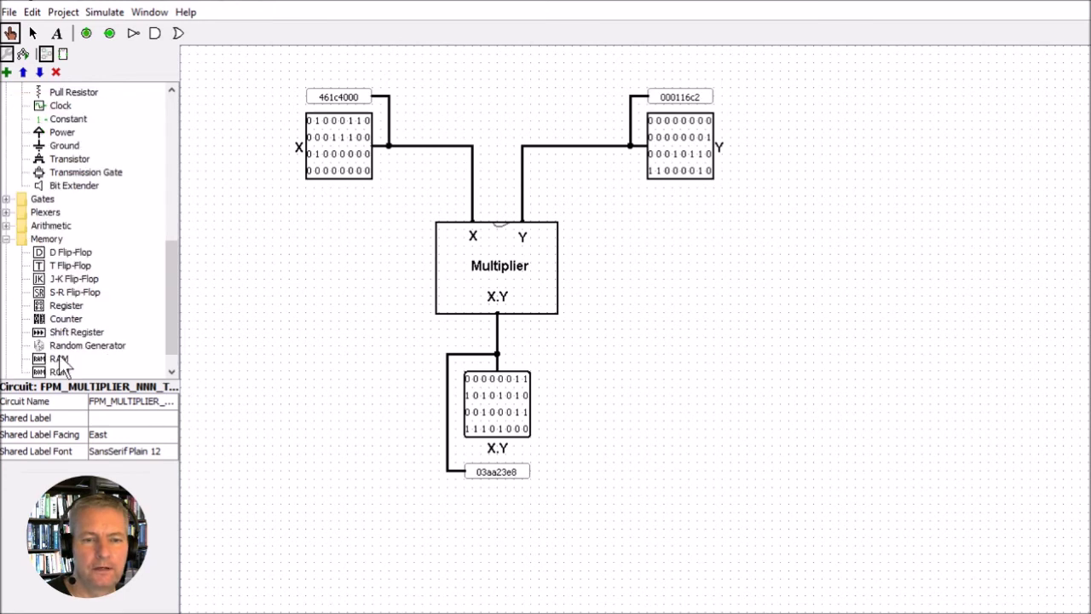
{"action": "scroll", "coordinate": [176, 274], "scroll_direction": "down", "scroll_amount": 1}
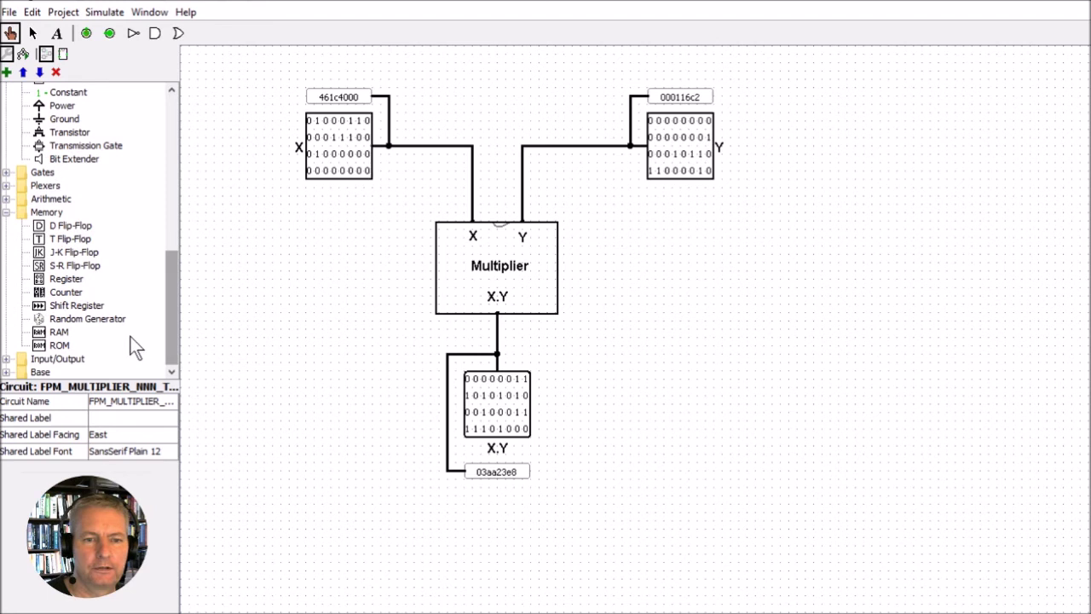
{"action": "left_click", "coordinate": [59, 331]}
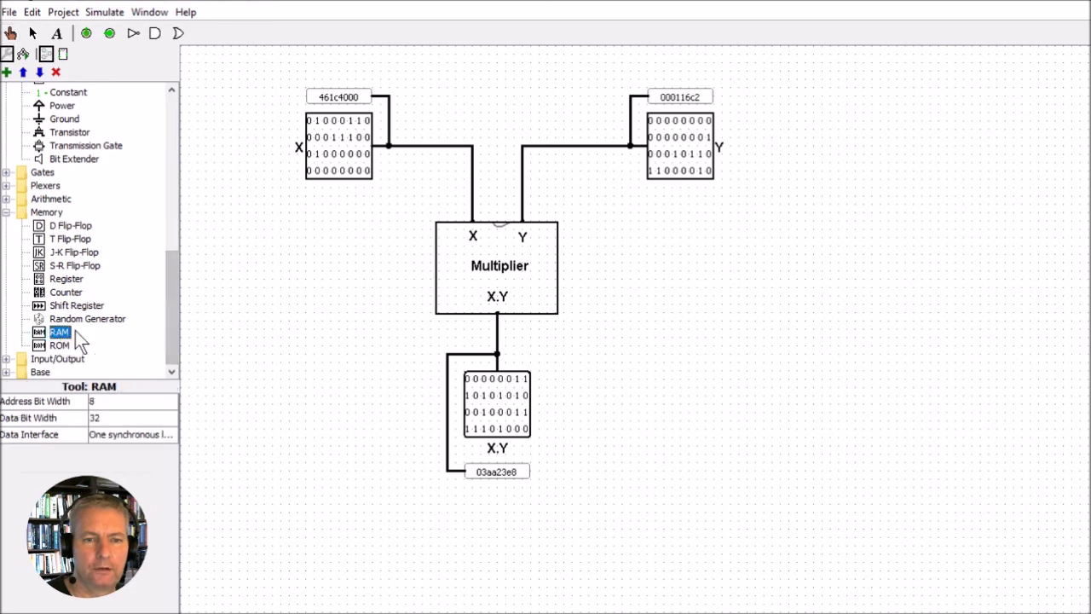
{"action": "left_click", "coordinate": [389, 254]}
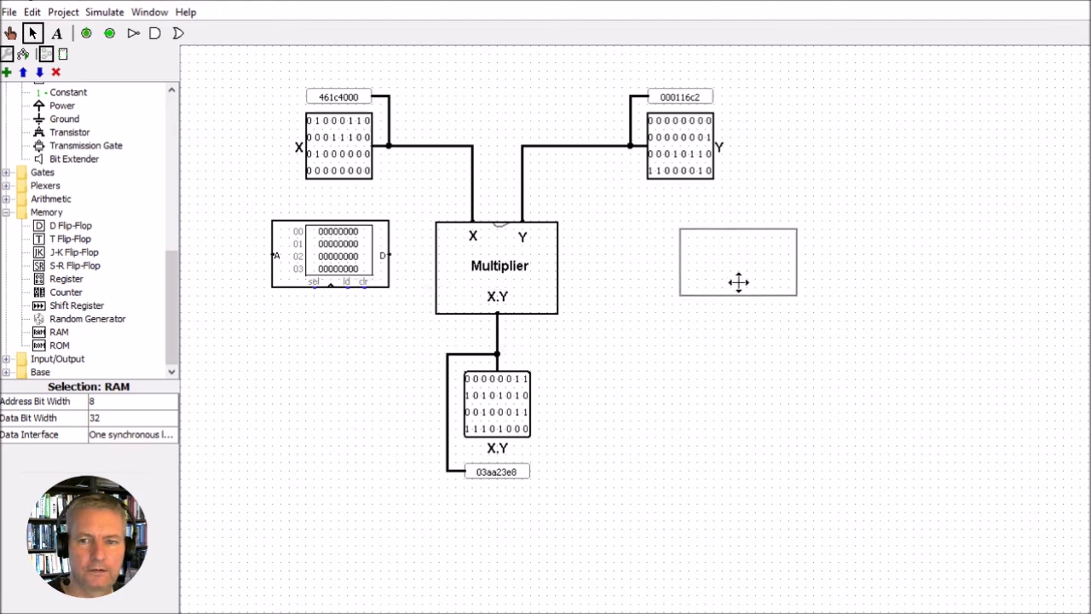
{"action": "left_click", "coordinate": [702, 275]}
{"action": "left_click", "coordinate": [680, 383]}
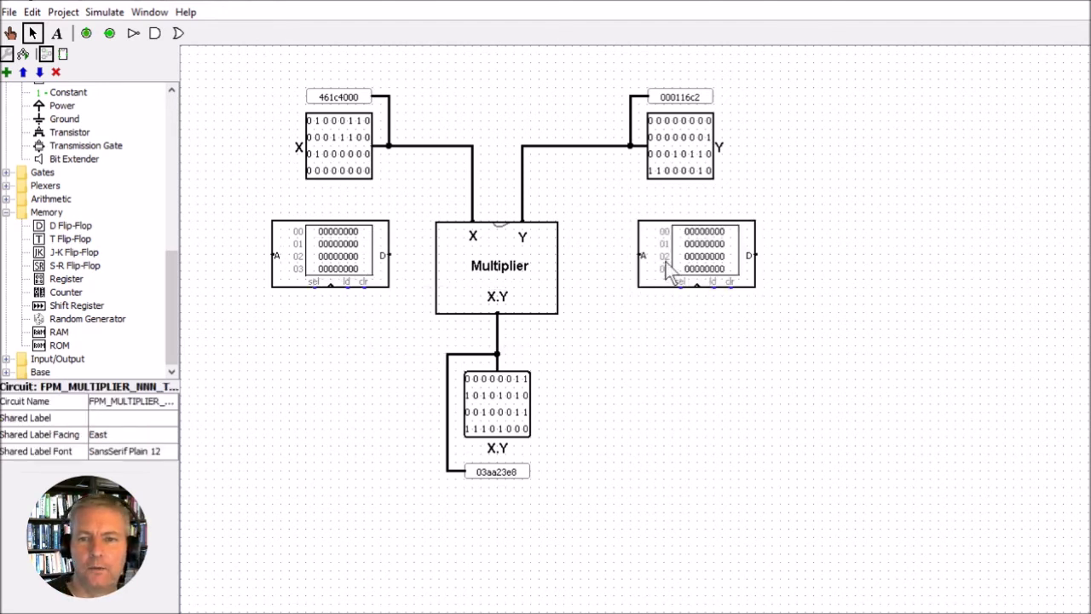
{"action": "right_click", "coordinate": [700, 249]}
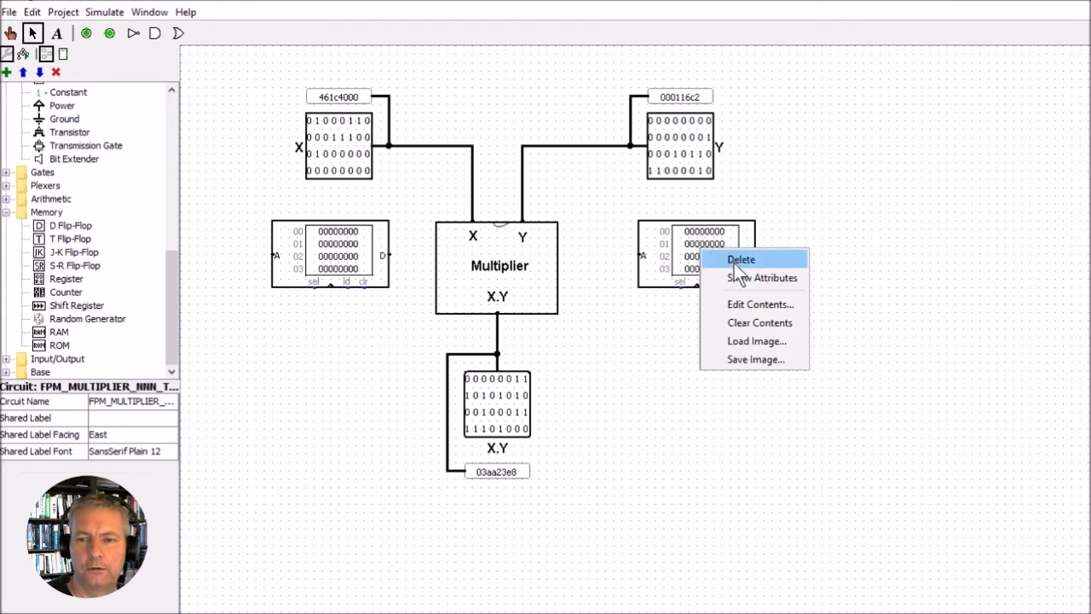
{"action": "left_click", "coordinate": [738, 305]}
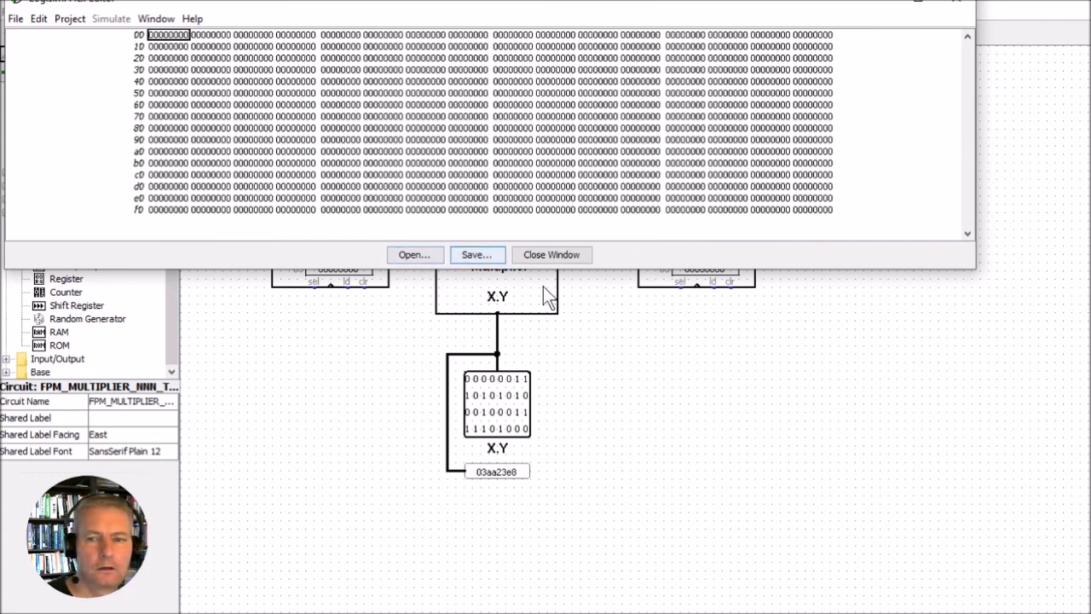
{"action": "left_click", "coordinate": [552, 255]}
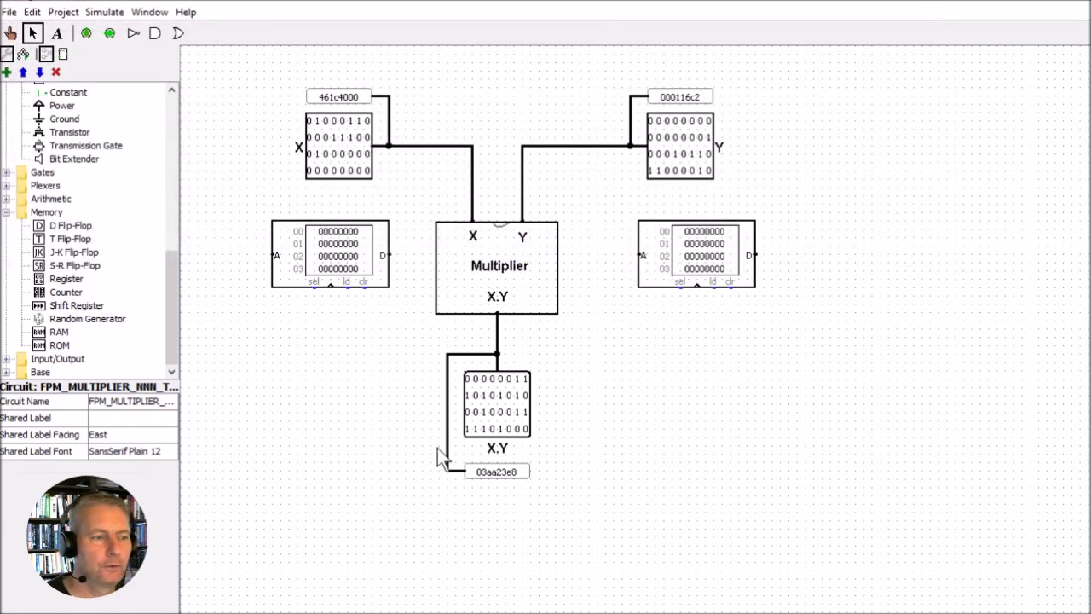